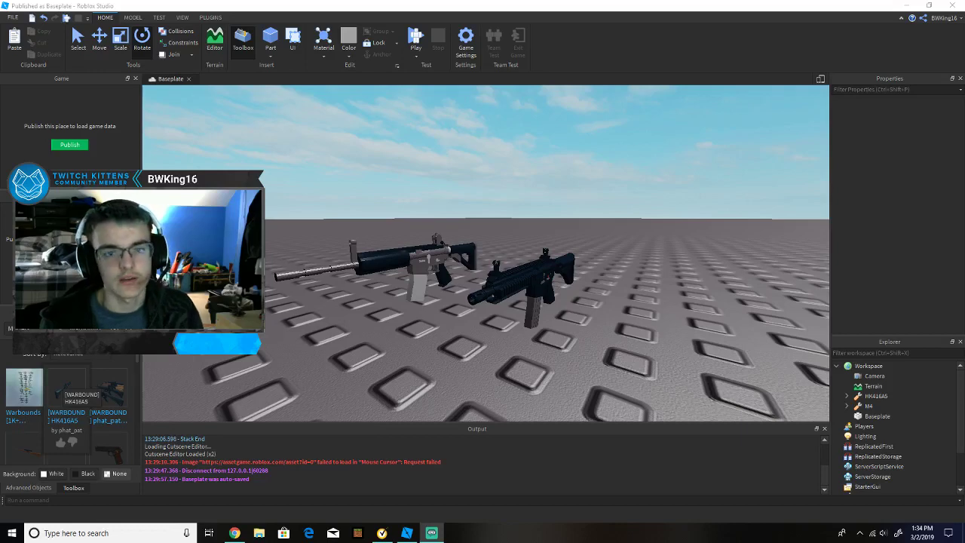
Step: Inspect the two rifle models on the baseplate from several angles and distances
right_click_drag(615, 303, 615, 303)
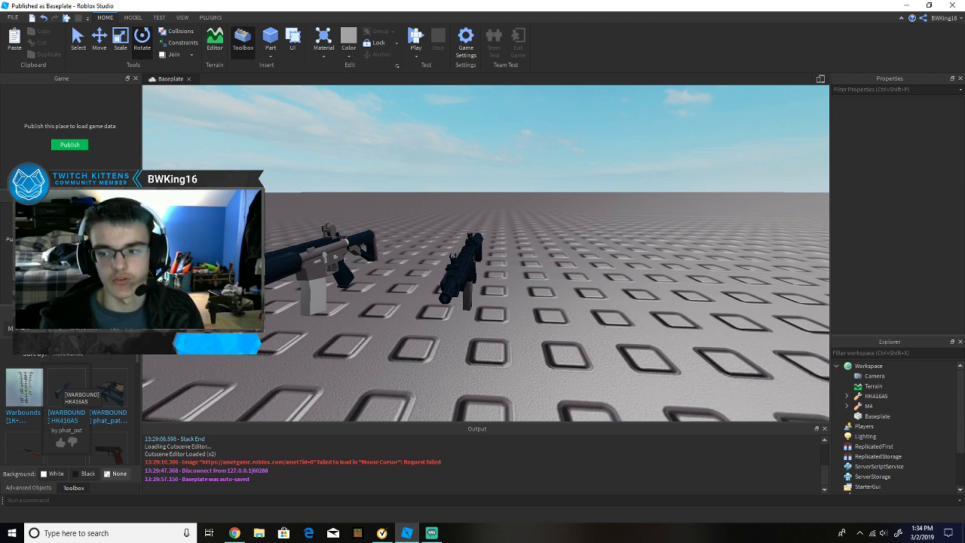
key("alt+Tab")
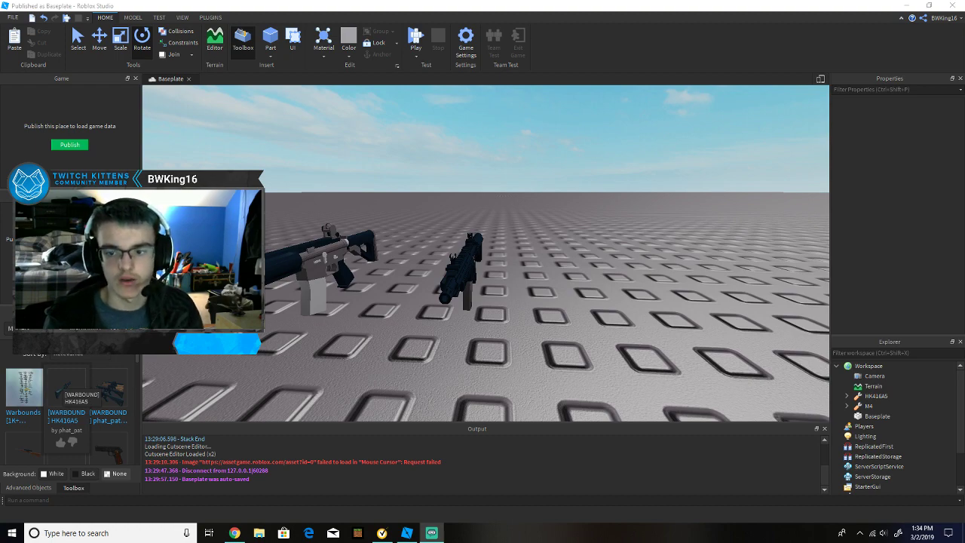
right_click_drag(601, 332, 601, 328)
key("w")
key("s")
scroll(601, 328, "up", 4)
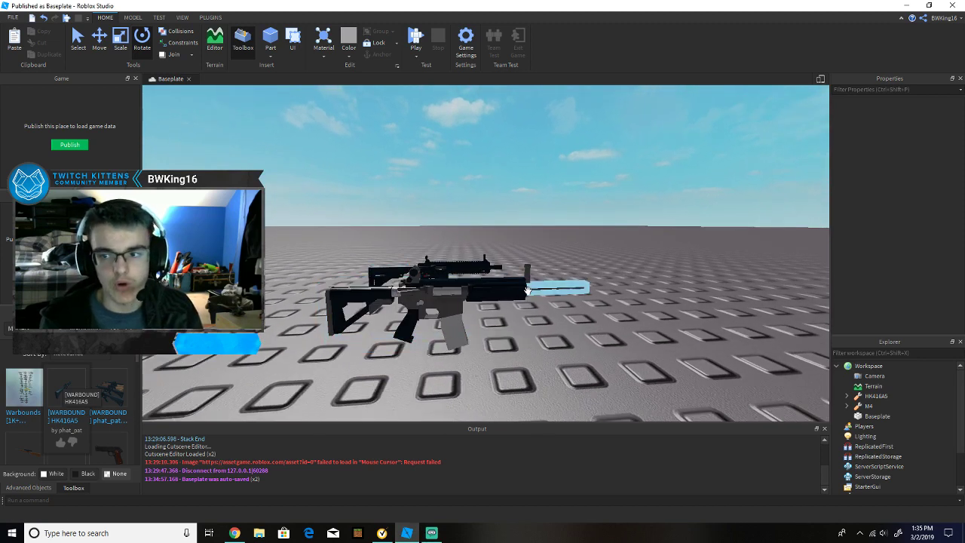
scroll(574, 336, "up", 3)
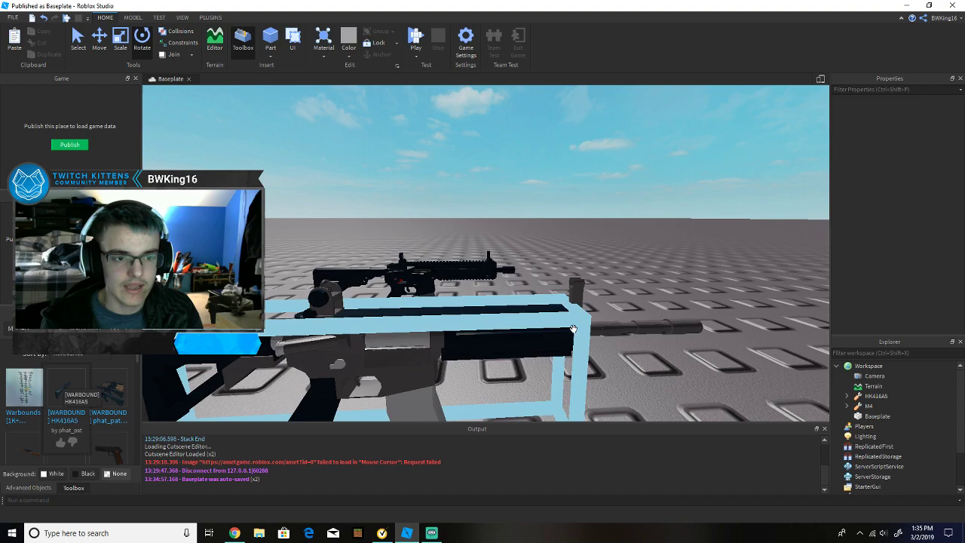
scroll(575, 341, "down", 1)
right_click_drag(575, 340, 571, 341)
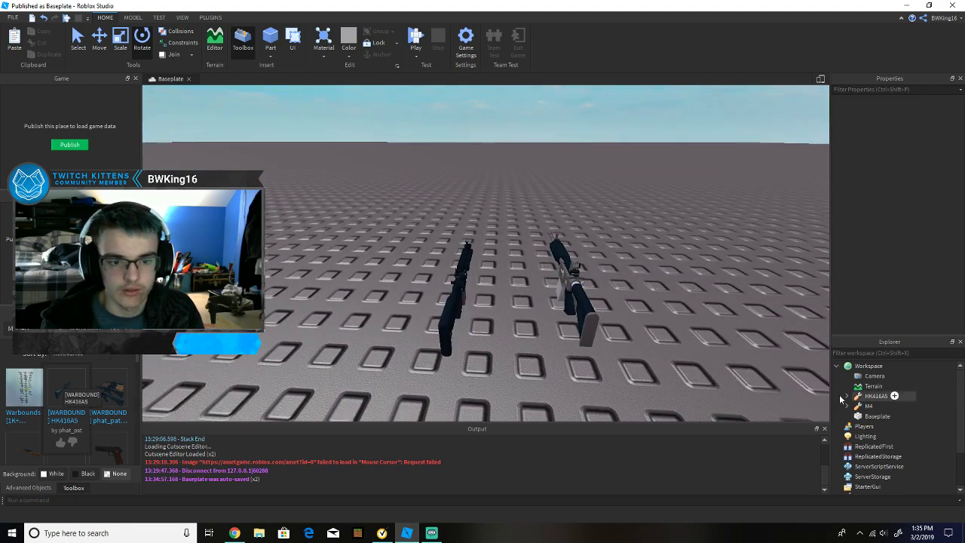
Step: Move the HK416A5 and M4 tools from Workspace into StarterPack and start a play test
left_click(904, 408)
left_click(905, 397, "shift")
left_click_drag(880, 406, 904, 450)
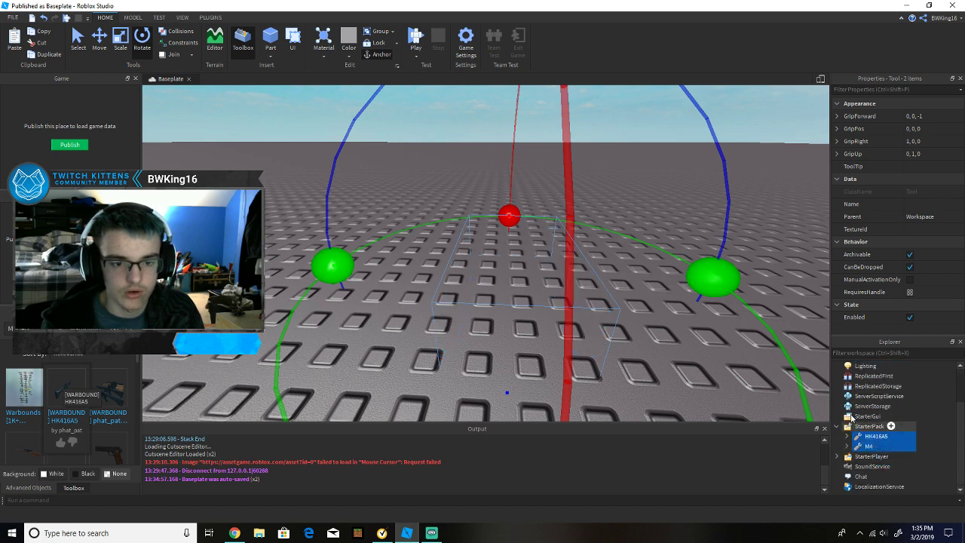
left_click(421, 66)
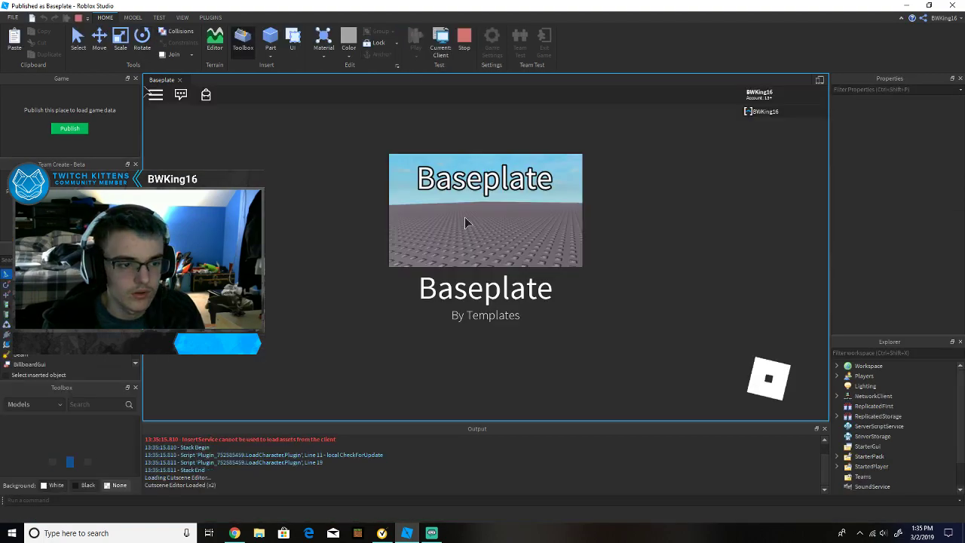
Step: Equip and put away the M4 in the play test, and view the character in third person from behind and in front
key("2")
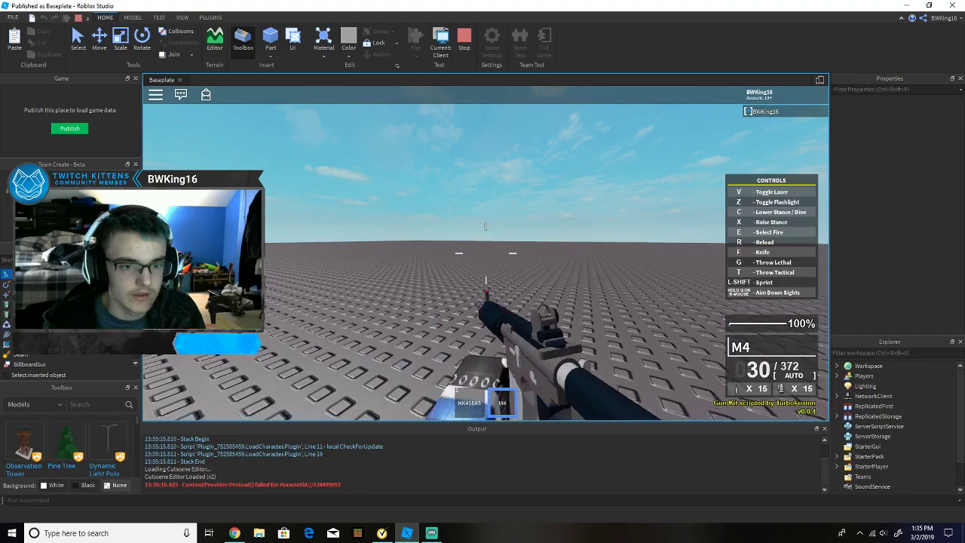
key("2")
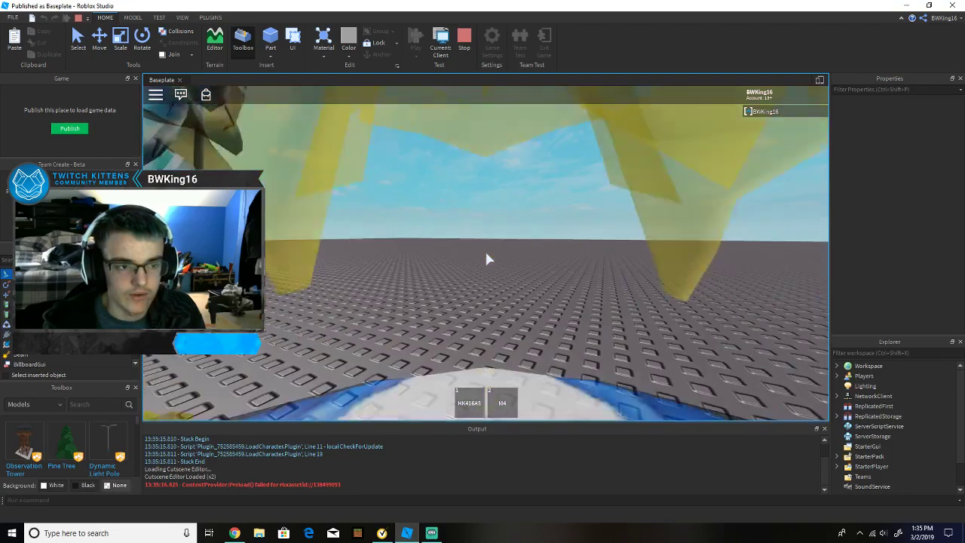
scroll(486, 259, "down", 5)
right_click_drag(486, 259, 528, 258)
scroll(487, 259, "up", 5)
scroll(486, 259, "down", 5)
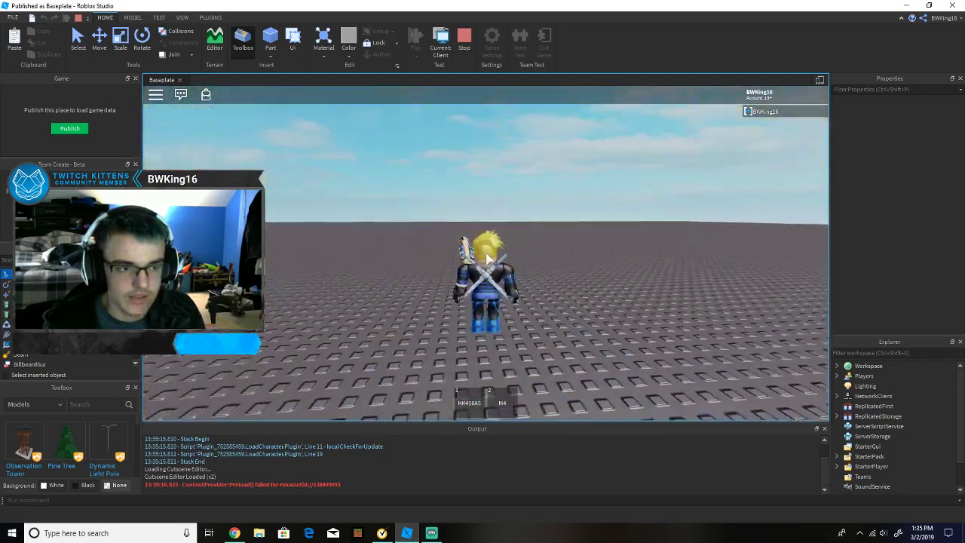
scroll(486, 258, "up", 5)
scroll(487, 258, "down", 5)
right_click_drag(486, 258, 411, 245)
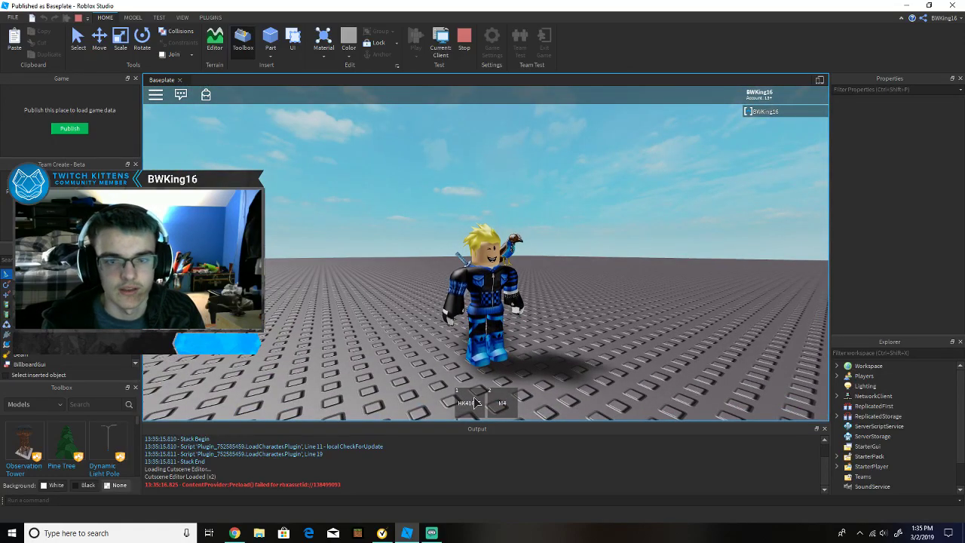
key("d")
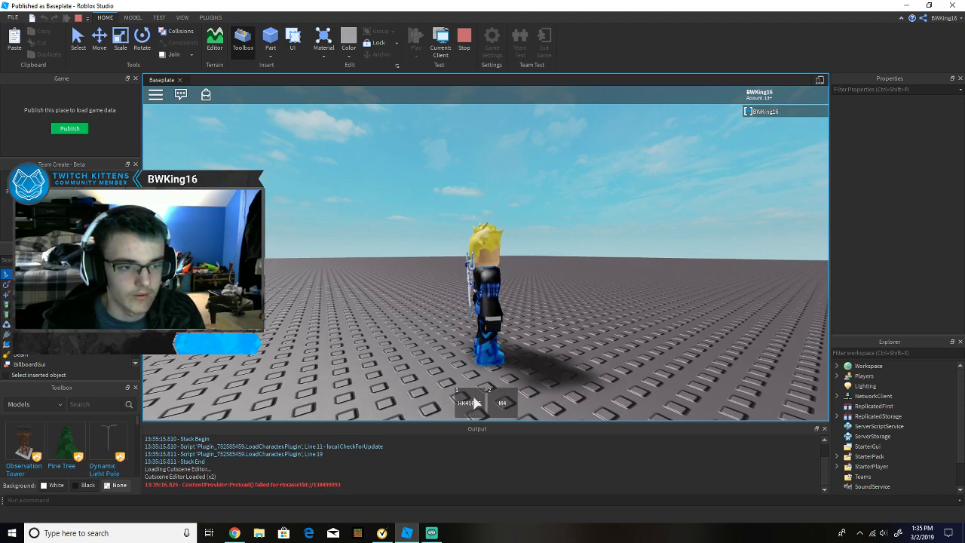
Step: Equip the HK416A5 and test-fire it both from the hip and aiming down its sights
left_click(473, 403)
left_click(486, 252)
left_click(486, 253)
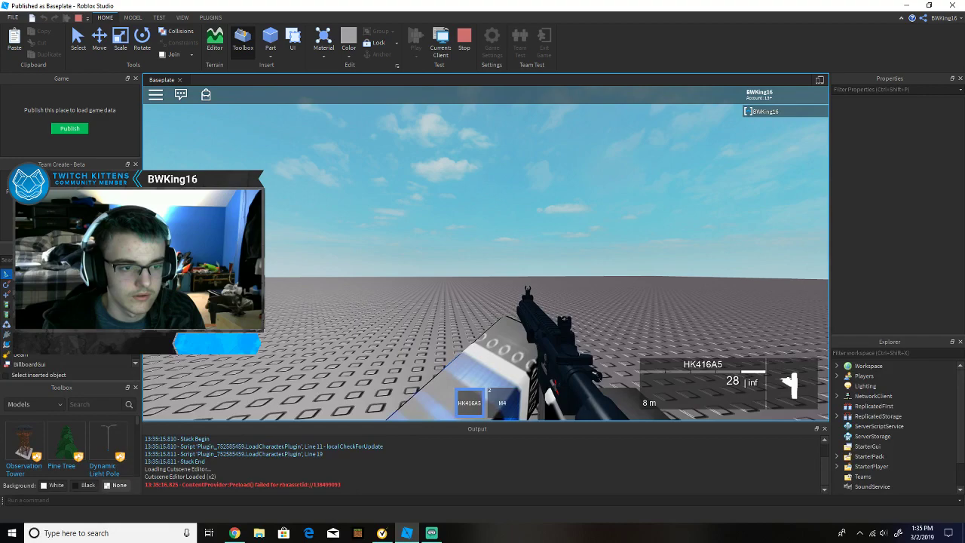
left_click(487, 252)
left_click(486, 253)
left_click(486, 253)
left_click(486, 252)
left_click(486, 252)
right_click(486, 253)
left_click(486, 252)
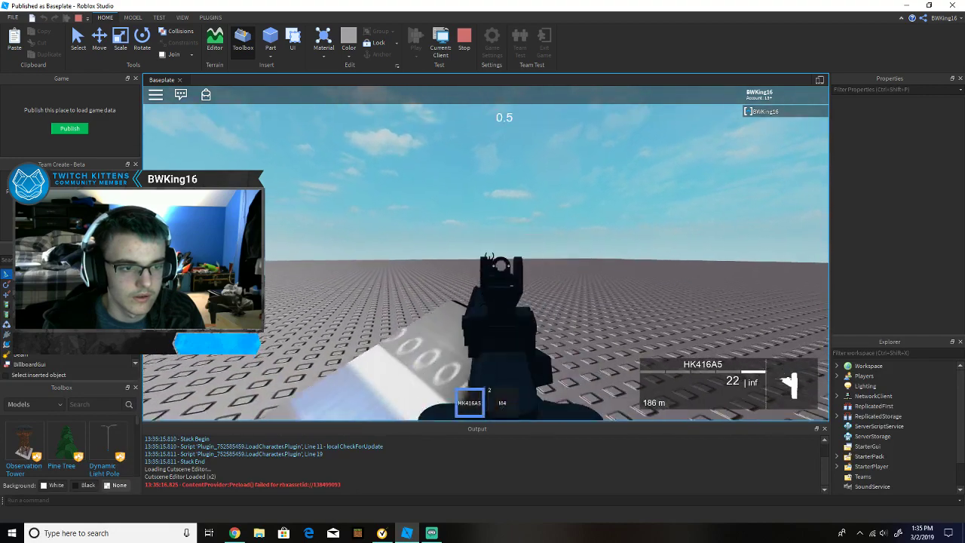
left_click(486, 253)
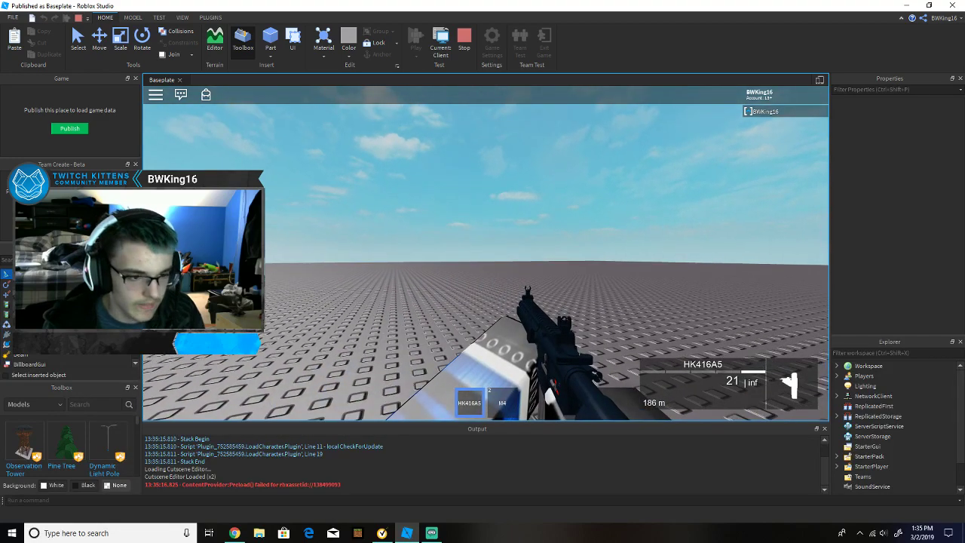
Step: Equip and unequip the HK416A5 repeatedly to check its switching behaviour in first person
key("1")
key("1")
key("1")
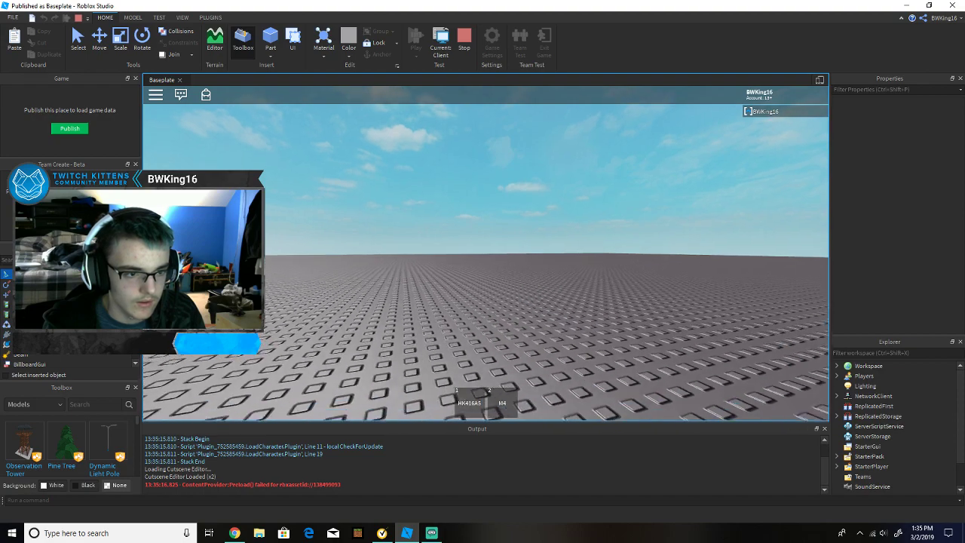
key("1")
key("1")
key("1")
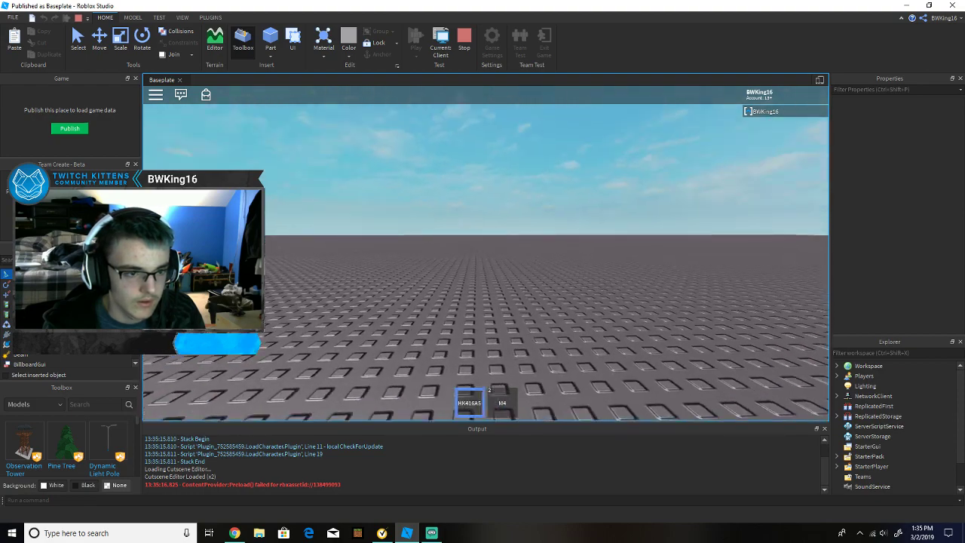
key("1")
key("1")
Step: Fire the HK416A5 while aiming down its sights, and put it away to return to third person
right_click(486, 253)
left_click(486, 252)
left_click(486, 253)
left_click(485, 252)
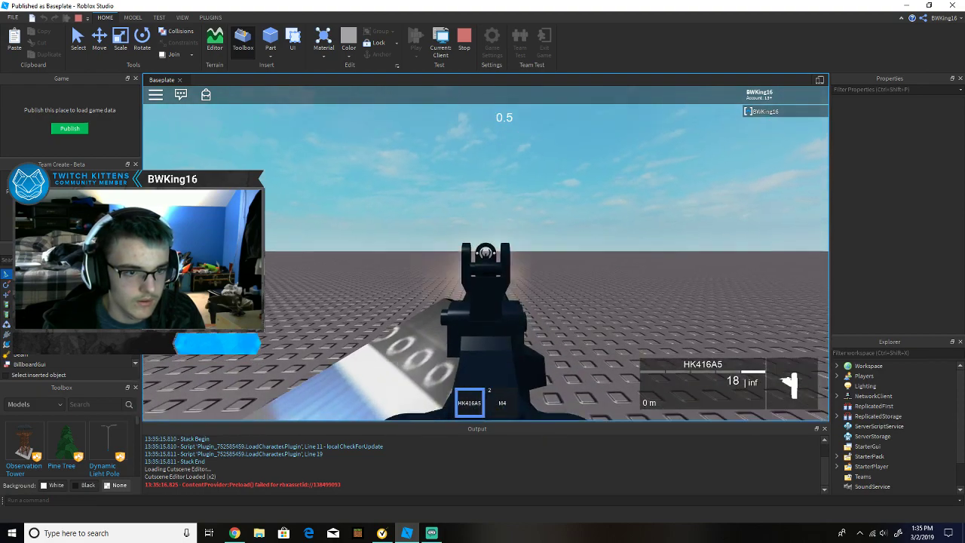
key("1")
scroll(485, 253, "down", 5)
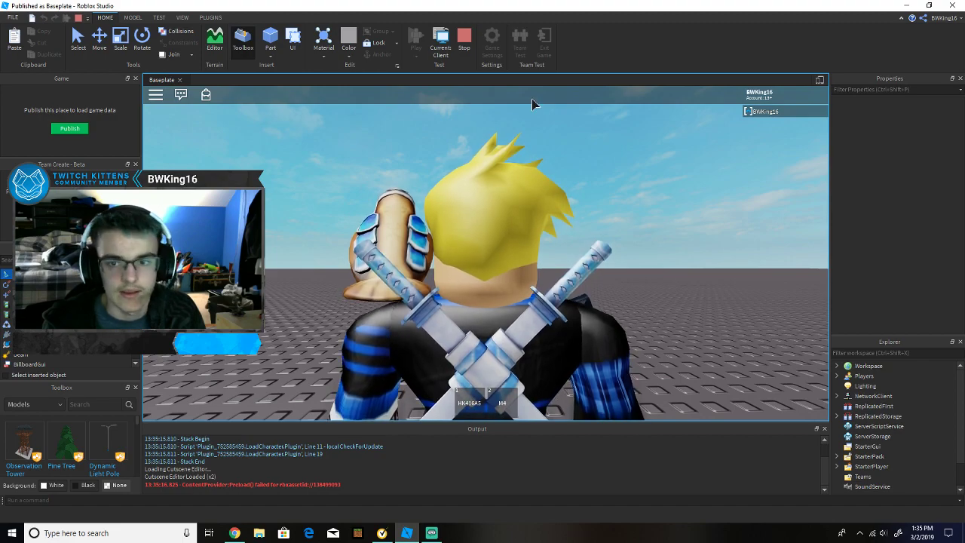
Step: Walk the character around, toggle the HK416A5 once more and examine the character from the front
key("a")
key("w")
scroll(486, 254, "up", 3)
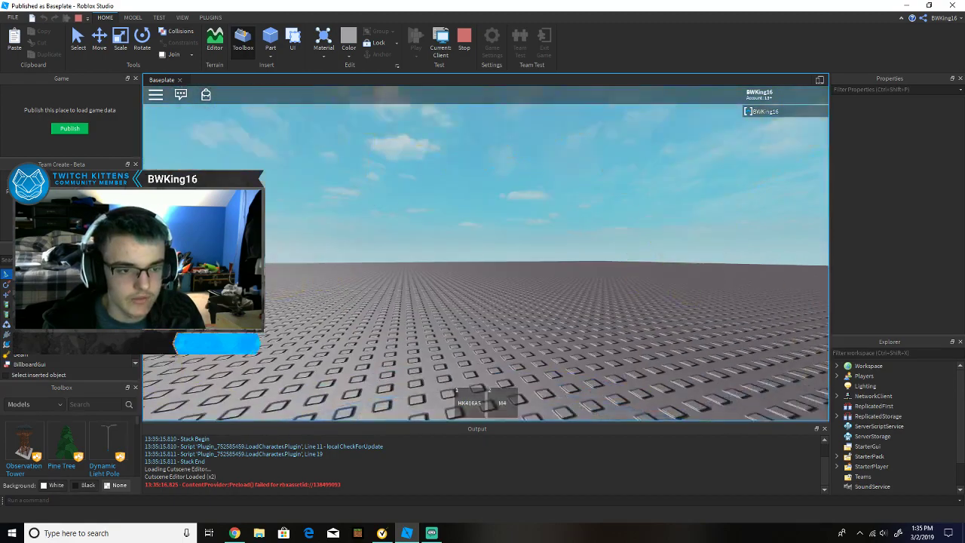
key("1")
key("1")
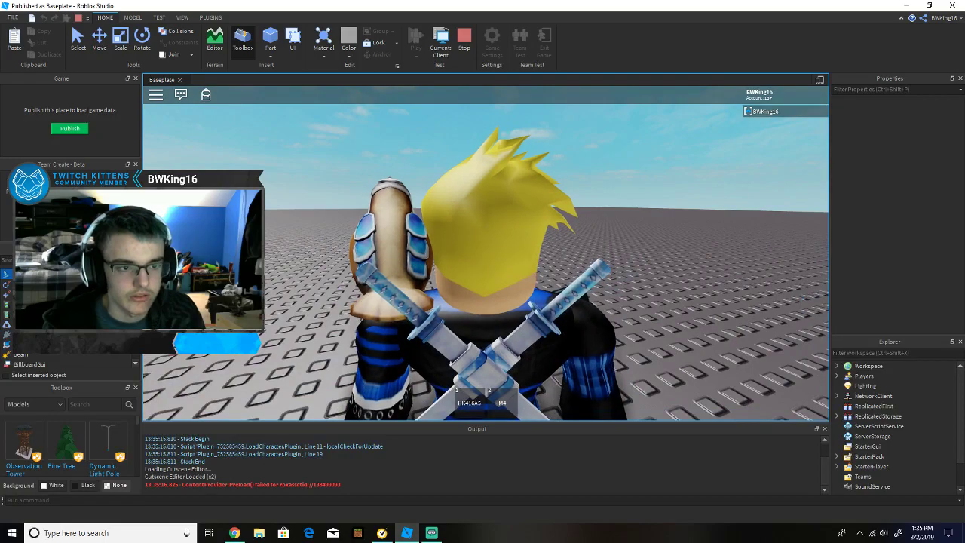
right_click_drag(487, 253, 283, 245)
scroll(486, 253, "down", 3)
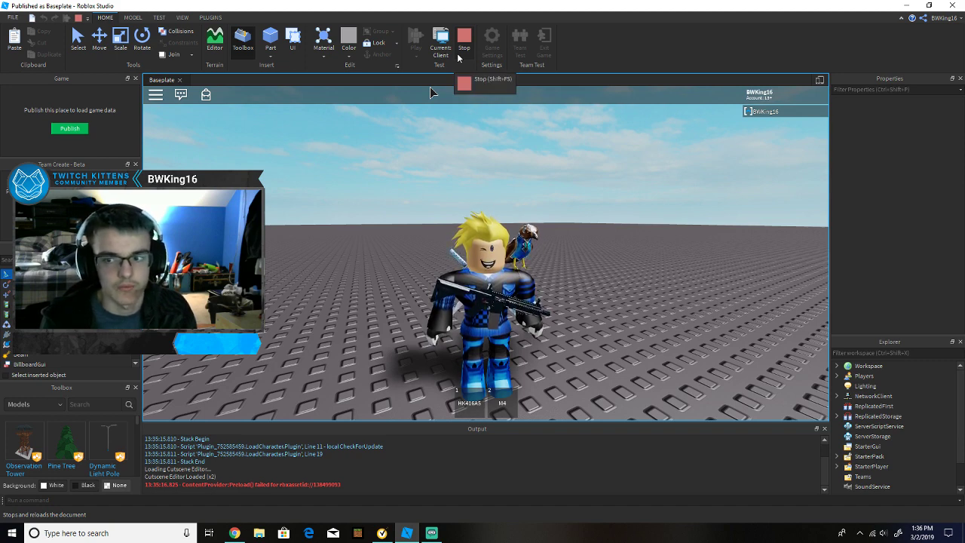
Step: Stop the play test and move the HK416A5 and M4 tools from StarterPack back into Workspace
left_click(457, 54)
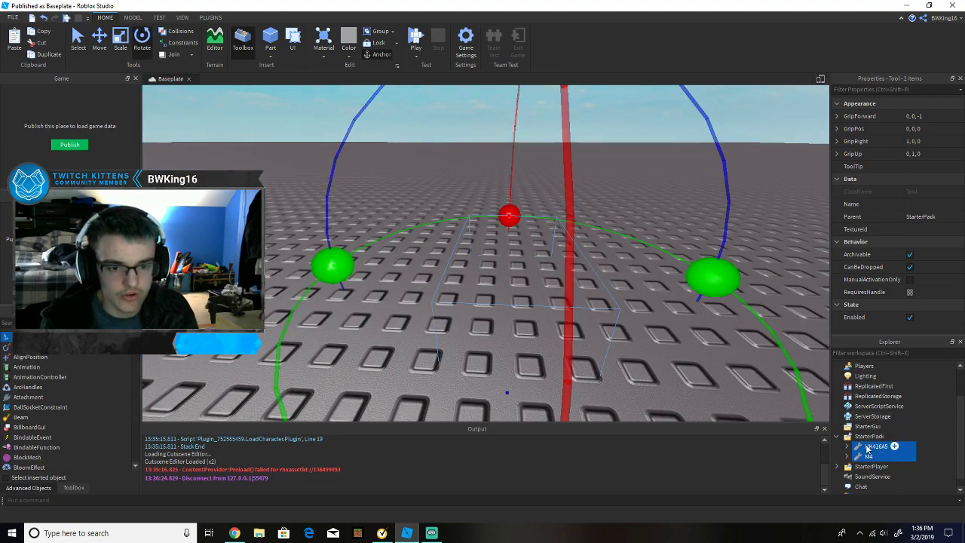
left_click_drag(867, 449, 868, 366)
left_click(726, 347)
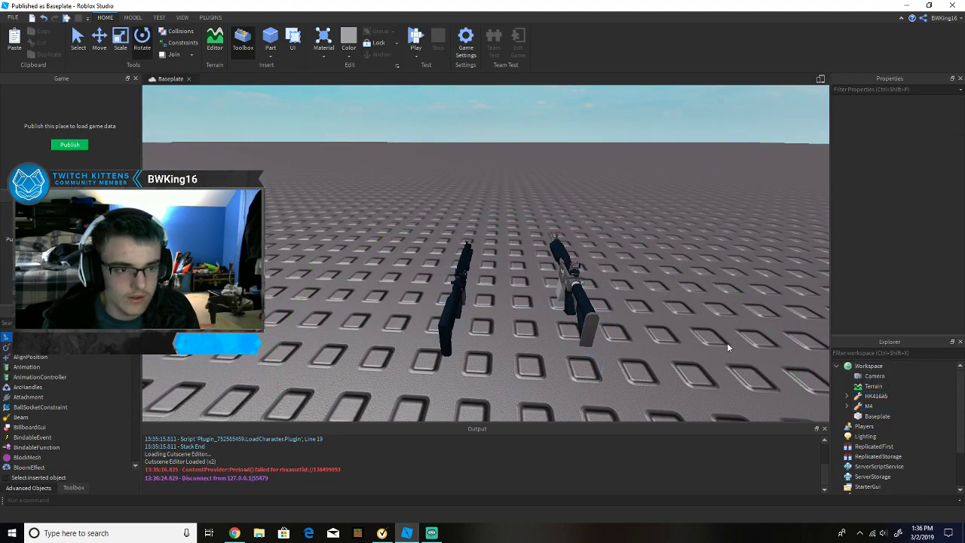
Step: Expand the HK416A5 tool in Workspace and delete its Resource folder
scroll(677, 342, "up", 3)
right_click_drag(677, 342, 677, 342)
right_click_drag(297, 305, 437, 319)
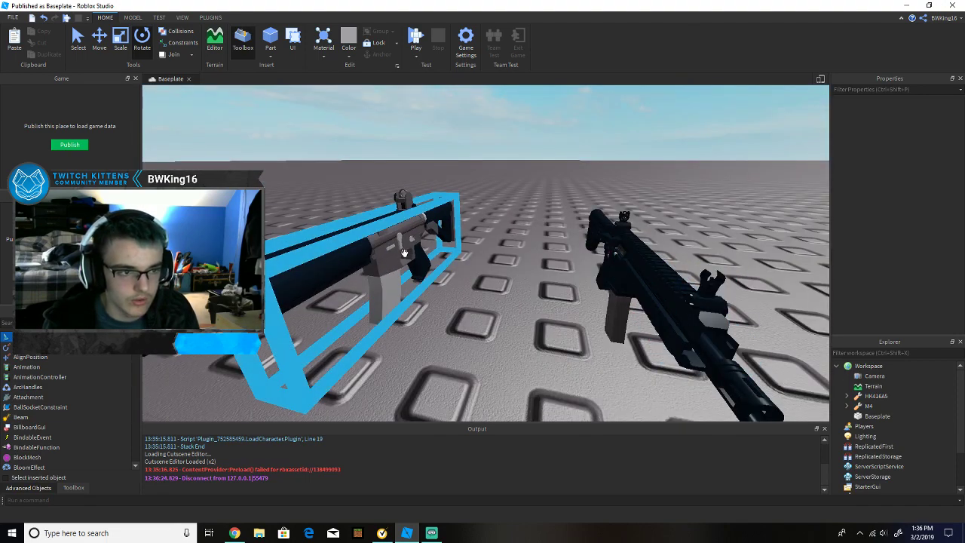
right_click_drag(488, 277, 488, 277)
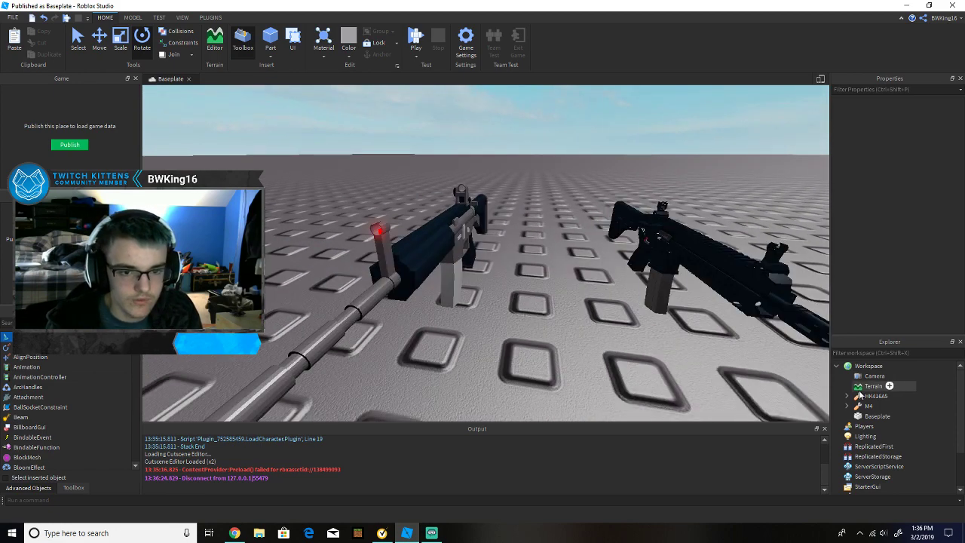
left_click(860, 396)
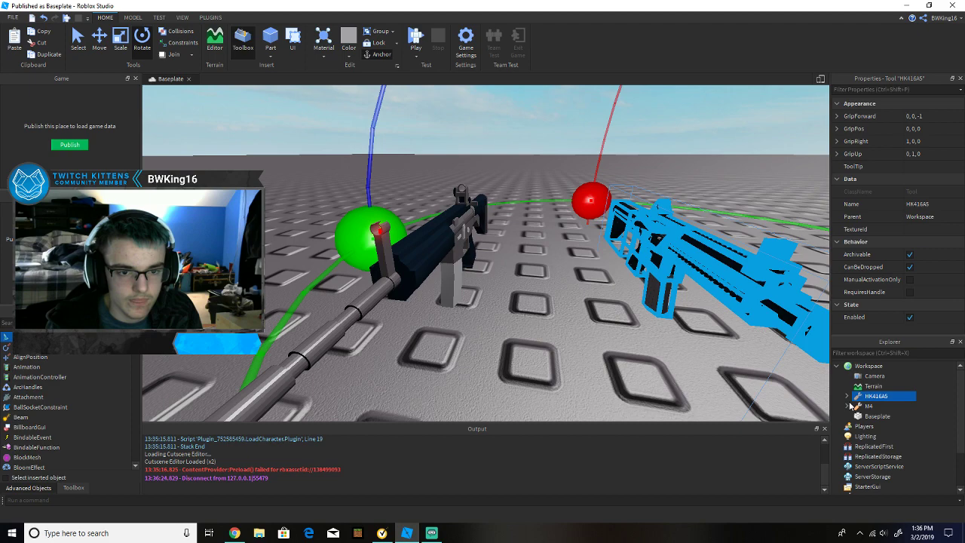
left_click_drag(850, 407, 858, 401)
left_click(846, 398)
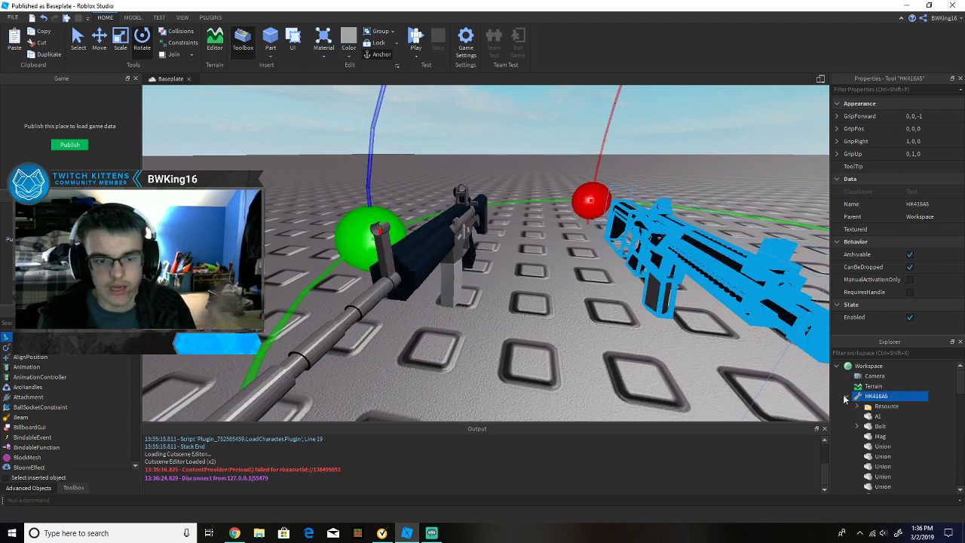
scroll(860, 399, "down", 1)
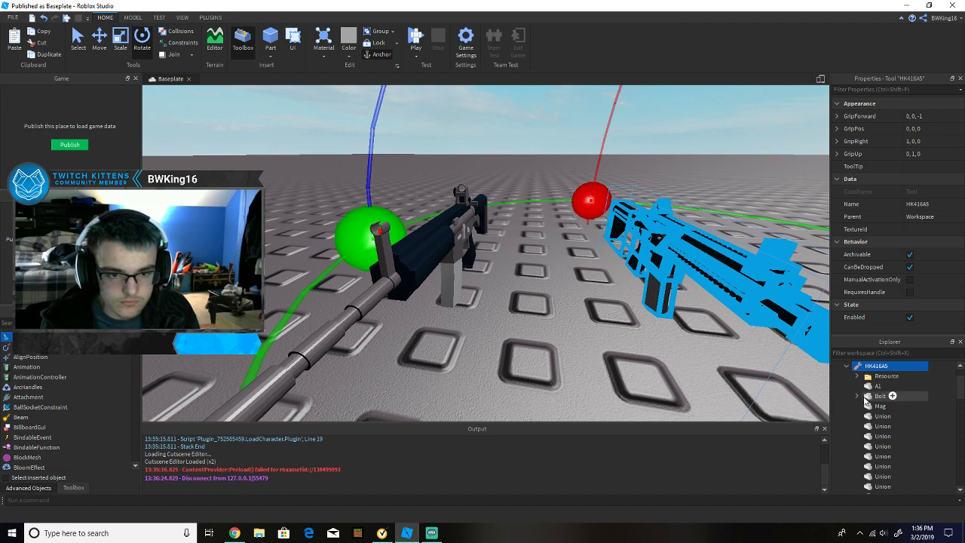
left_click(869, 376)
key("Delete")
Step: Delete the Program_Server and Program_Client scripts from the HK416A5 tool
scroll(868, 382, "down", 7)
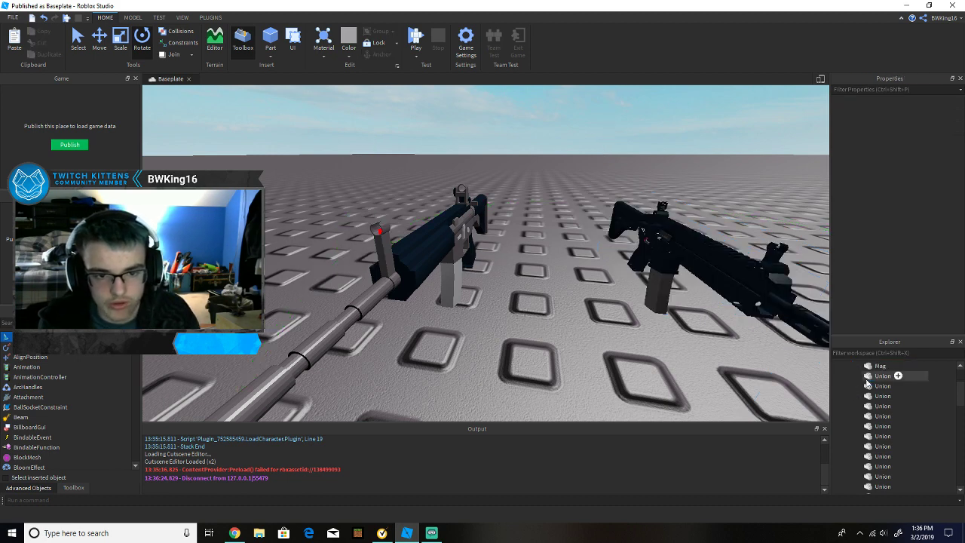
left_click_drag(934, 465, 918, 459)
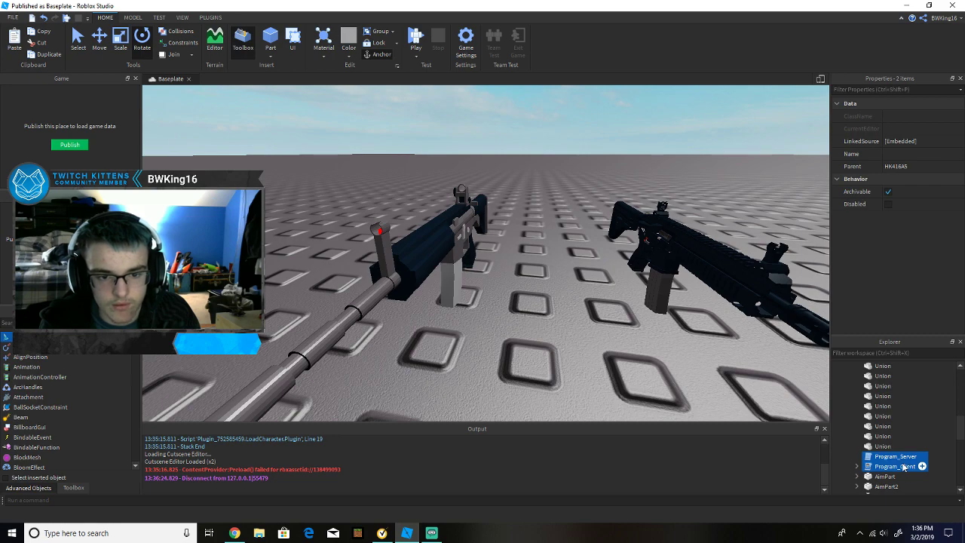
key("Delete")
Step: Compare the positions of AimPart2 and AimPart on the HK416A5, and delete AimPart2
scroll(901, 464, "down", 1)
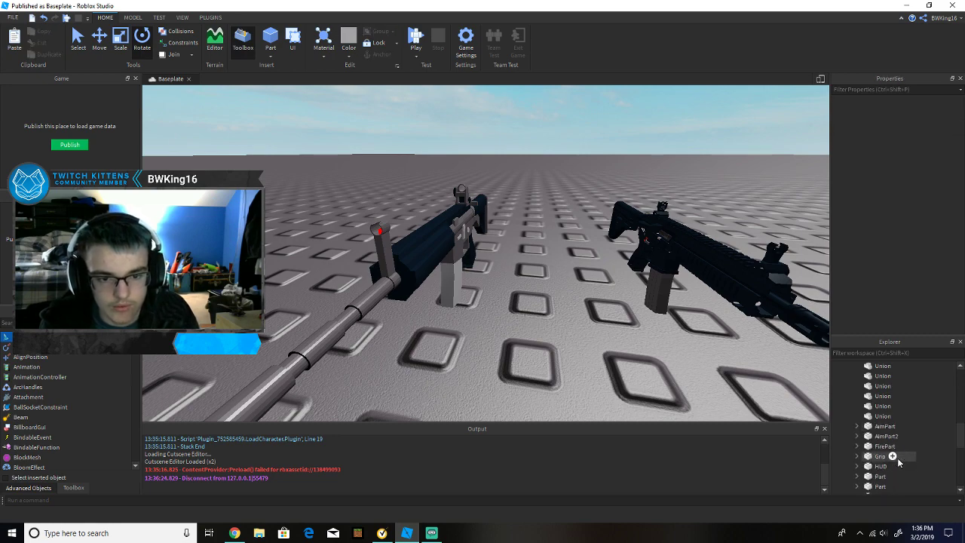
left_click(887, 436)
key("f")
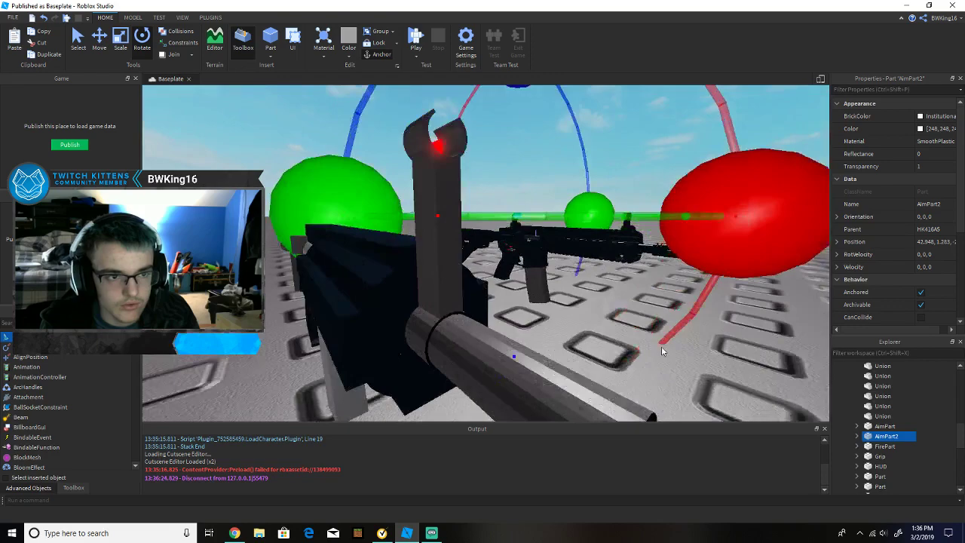
left_click(874, 426)
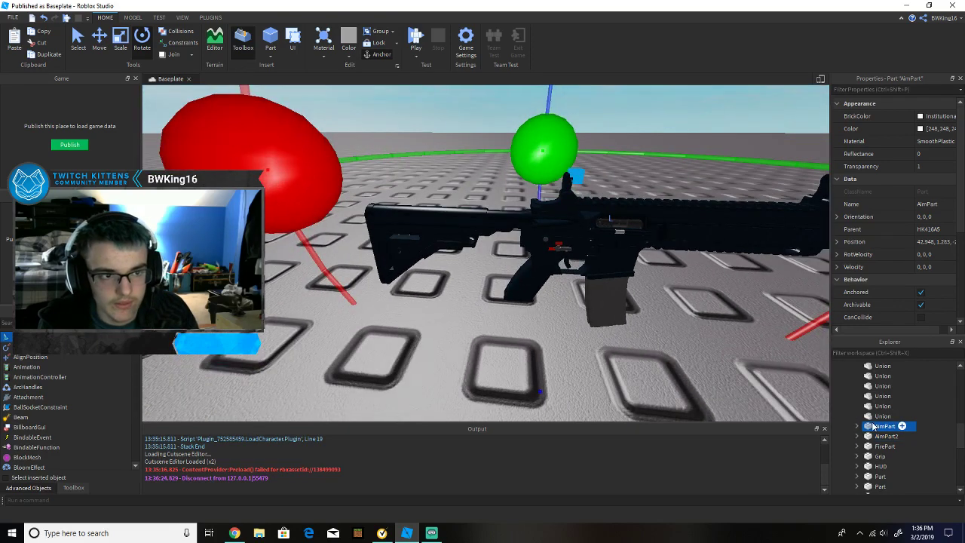
left_click(875, 436)
key("Delete")
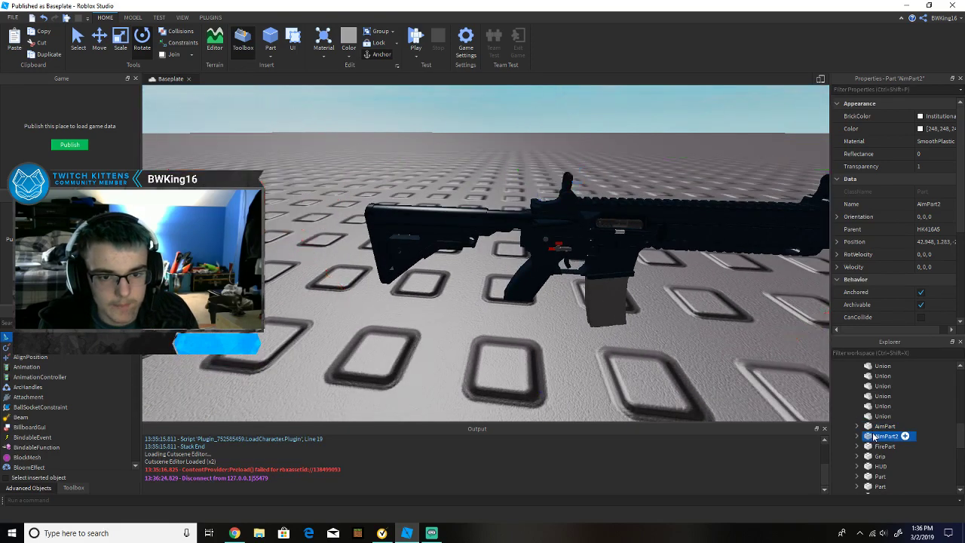
Step: Rename the HK416A5's FirePart to Main
left_click(875, 437)
key("f")
right_click_drag(614, 291, 614, 292)
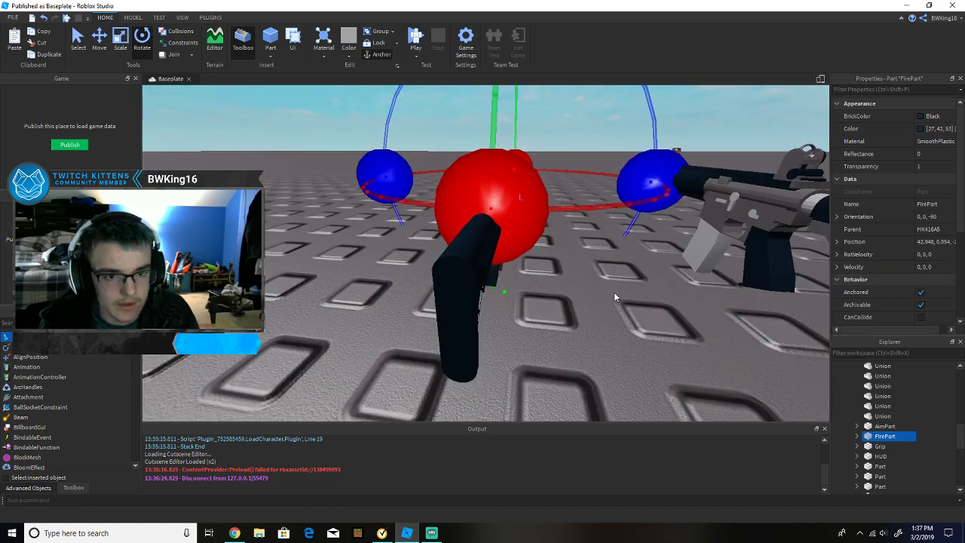
key("d")
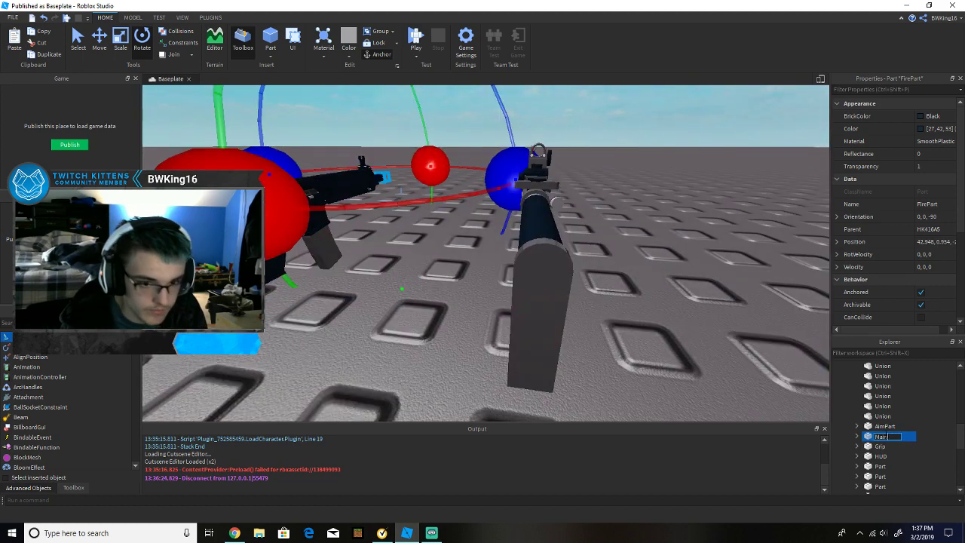
Step: Check the HK416A5's HUD part, and rename its Grip part to Handle
left_click(880, 456)
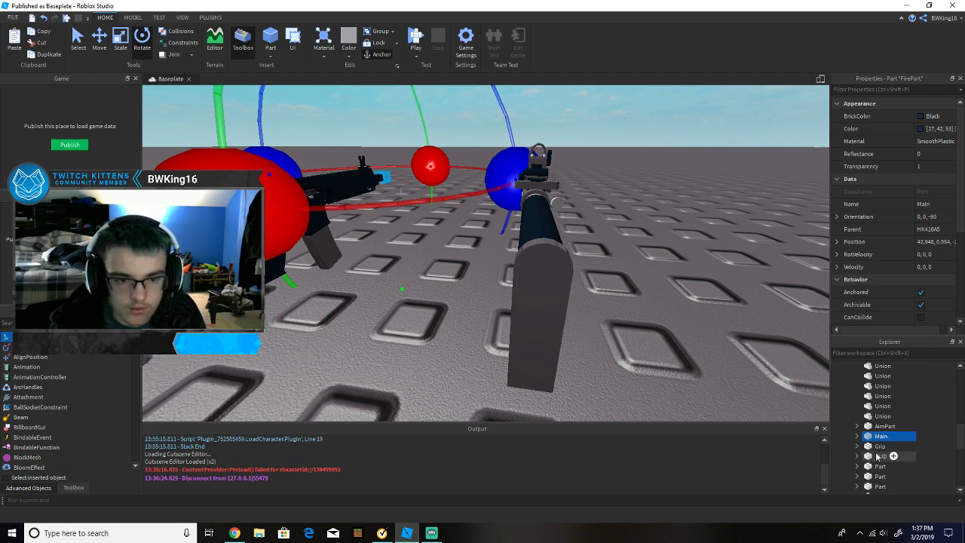
key("f")
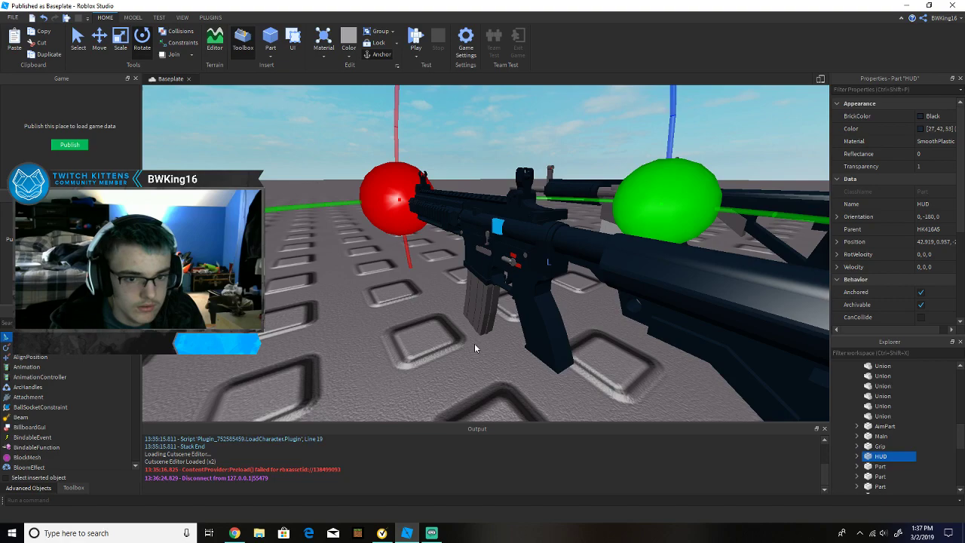
scroll(880, 439, "down", 3)
scroll(881, 439, "up", 2)
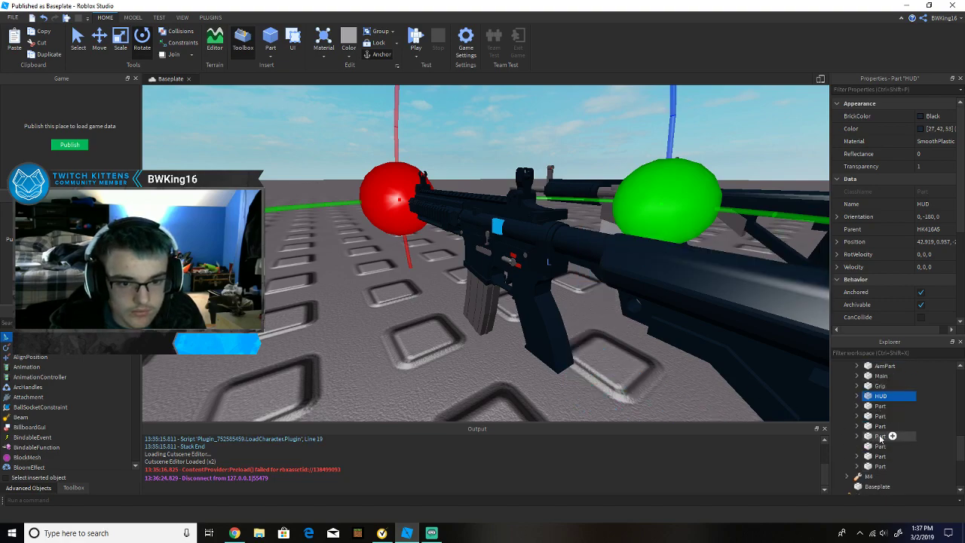
left_click(877, 408)
left_click(879, 416)
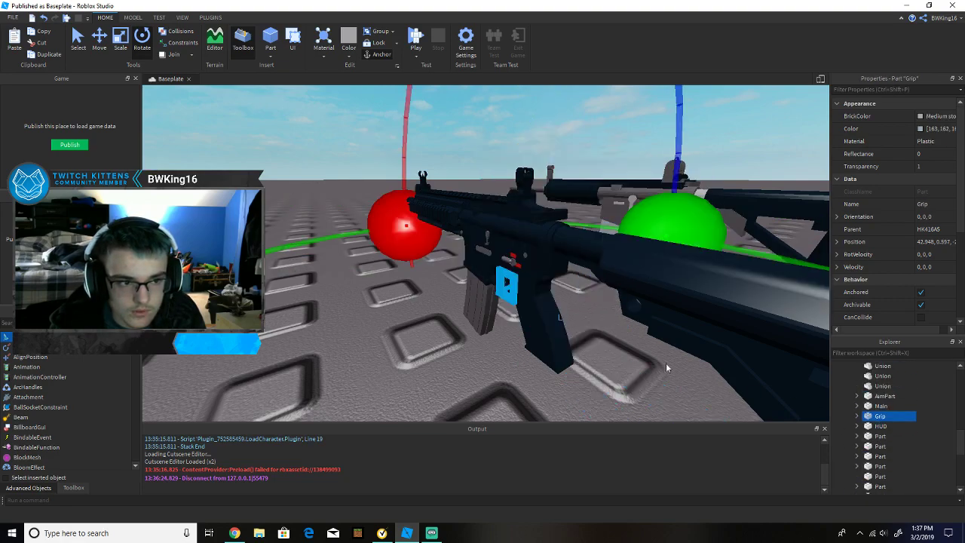
right_click_drag(666, 362, 730, 371)
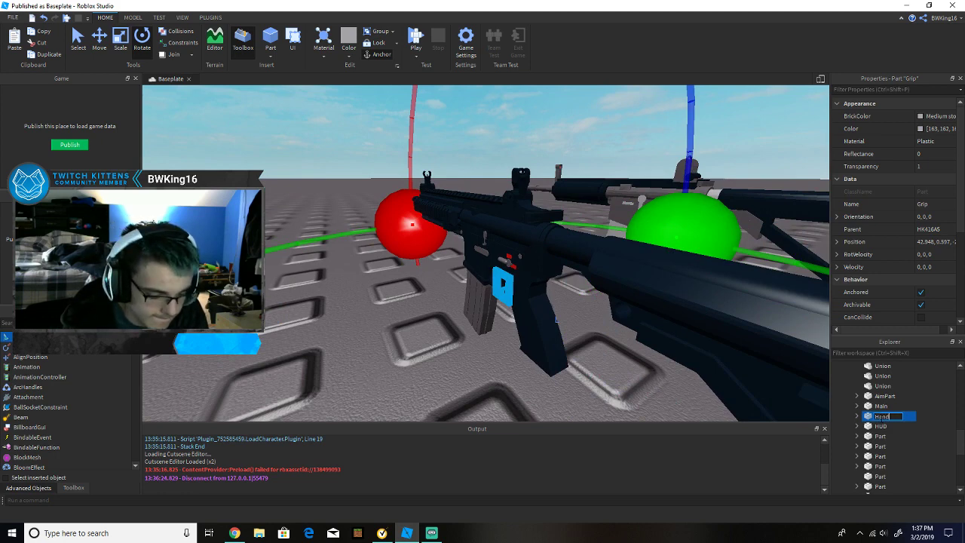
Step: Delete the BoltBack and BoltForward sounds from the HK416A5's Bolt
scroll(882, 424, "up", 3)
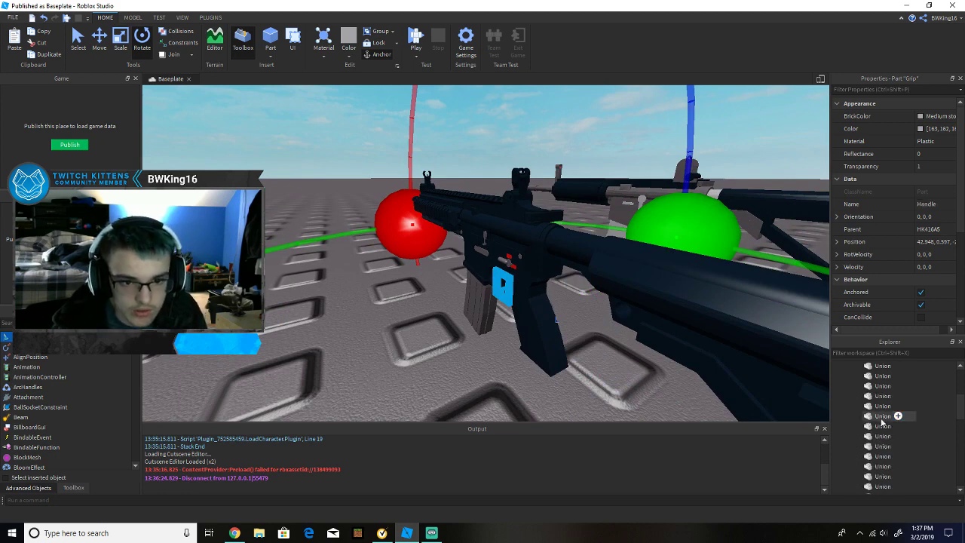
scroll(882, 424, "up", 3)
left_click(880, 418)
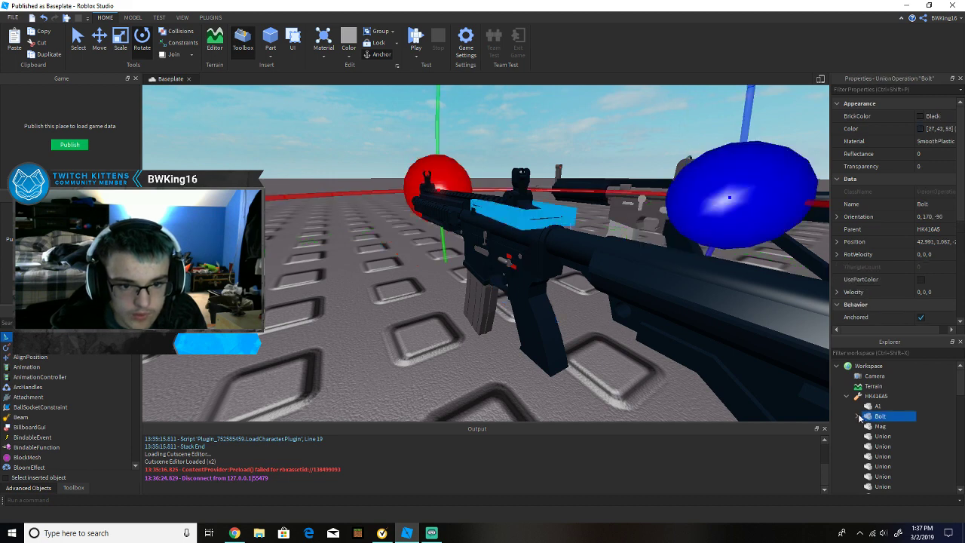
left_click(857, 417)
left_click_drag(933, 436, 915, 431)
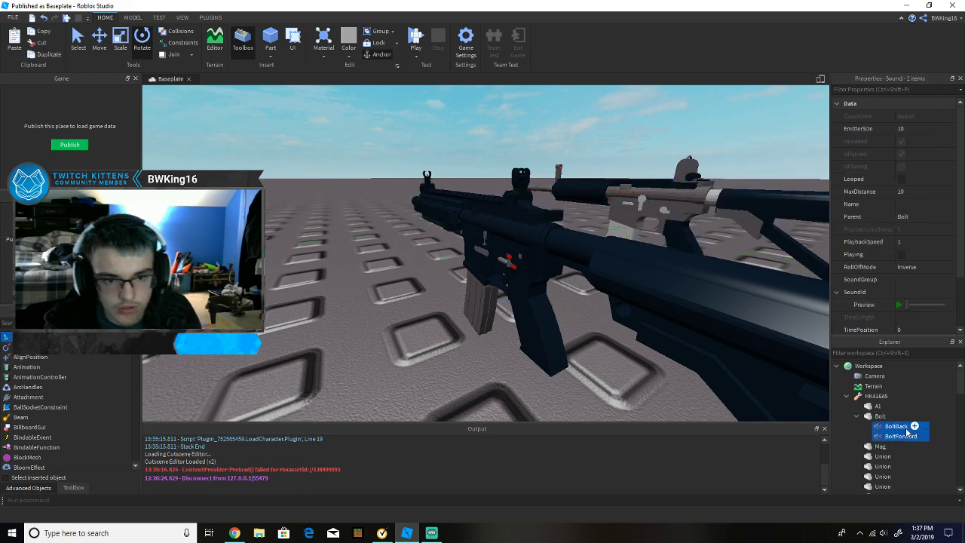
key("Delete")
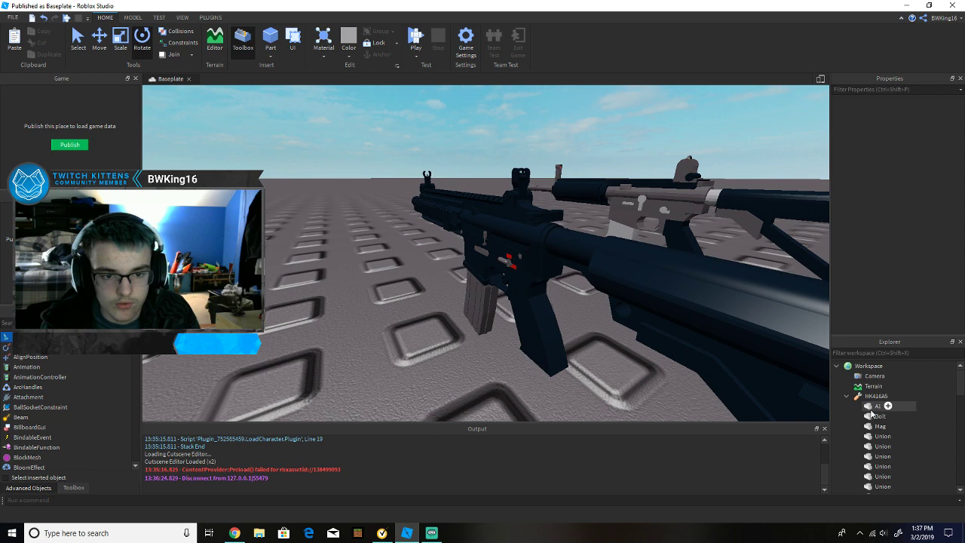
Step: Enable RequiresHandle on the HK416A5 tool
left_click(879, 416)
left_click(876, 397)
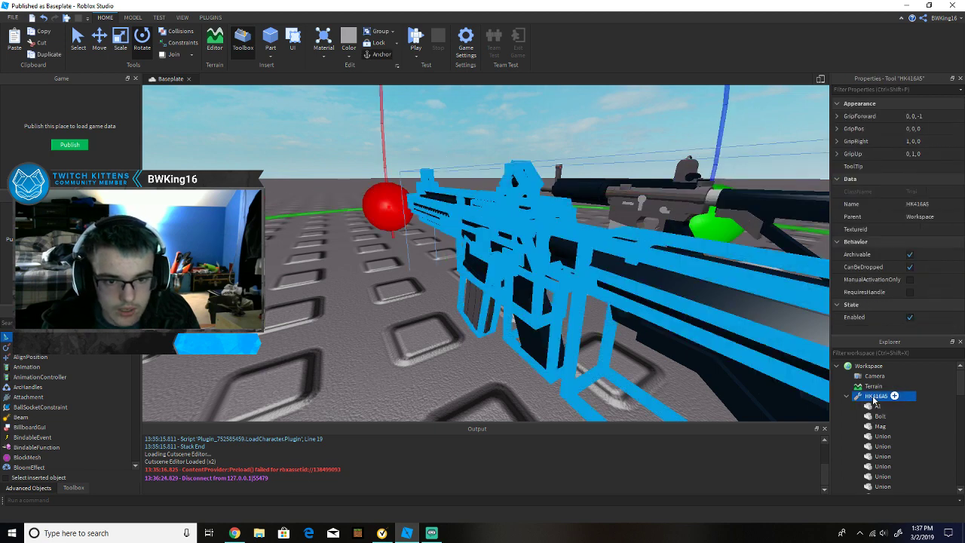
scroll(875, 400, "down", 1)
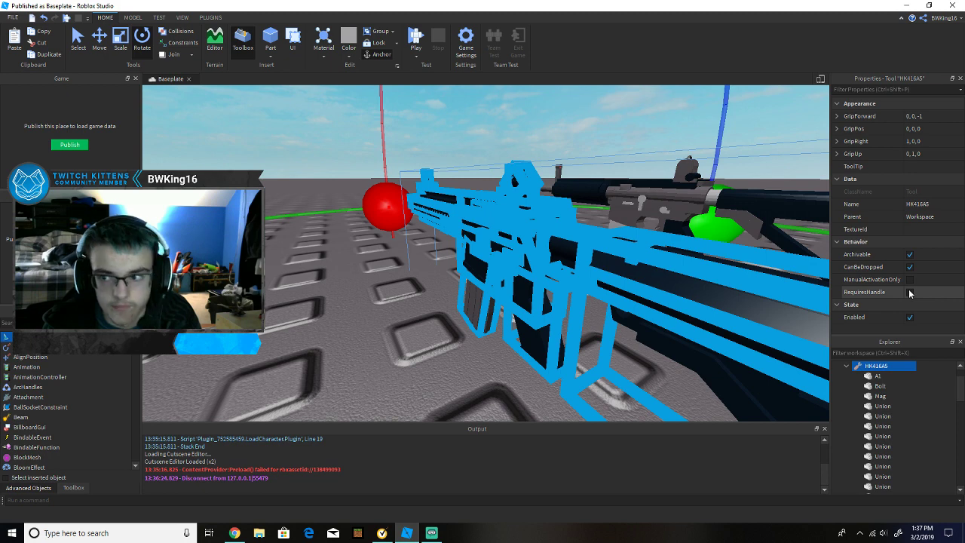
left_click(909, 293)
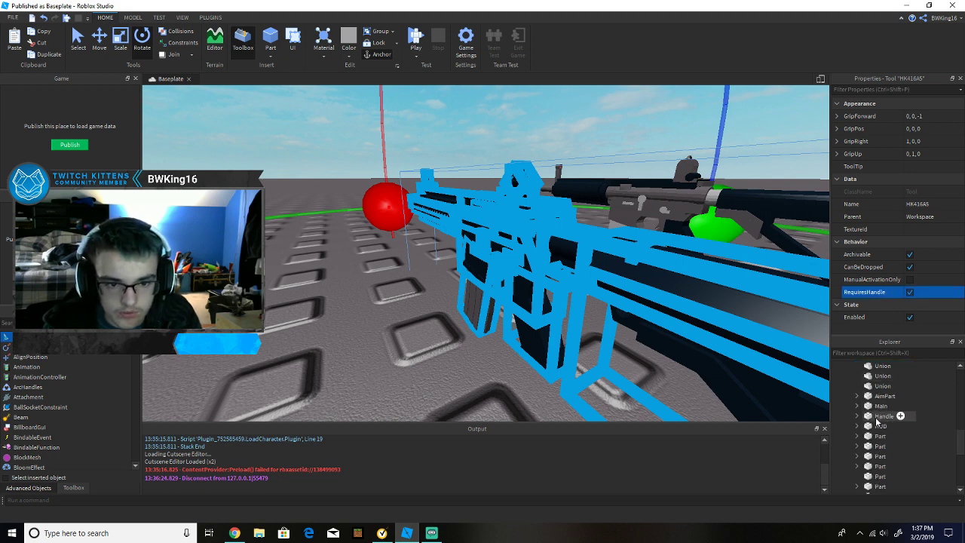
Step: Delete all sounds from the HK416A5's Handle and the Burst, Front, Flash and Light FlashFX effects from its Main part
left_click(871, 420)
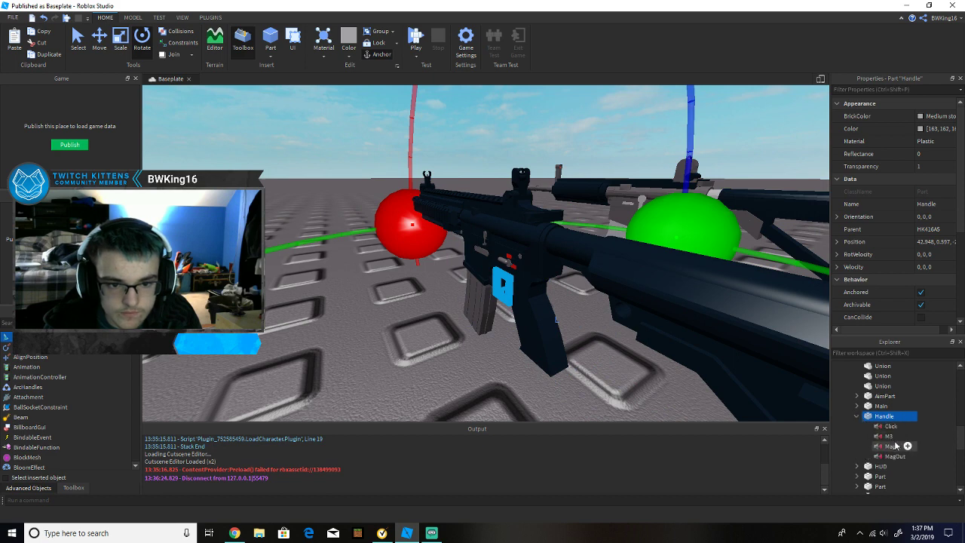
left_click_drag(923, 459, 864, 424)
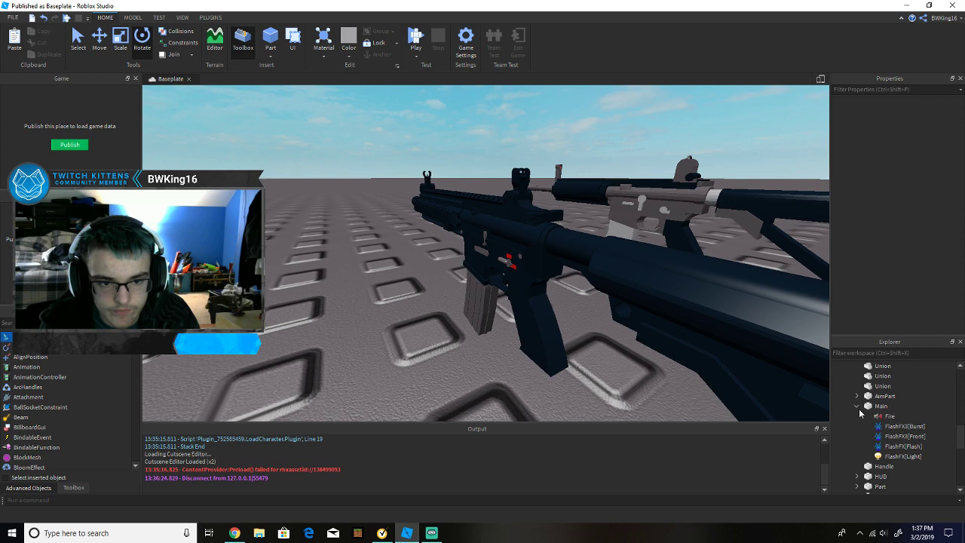
left_click(888, 416)
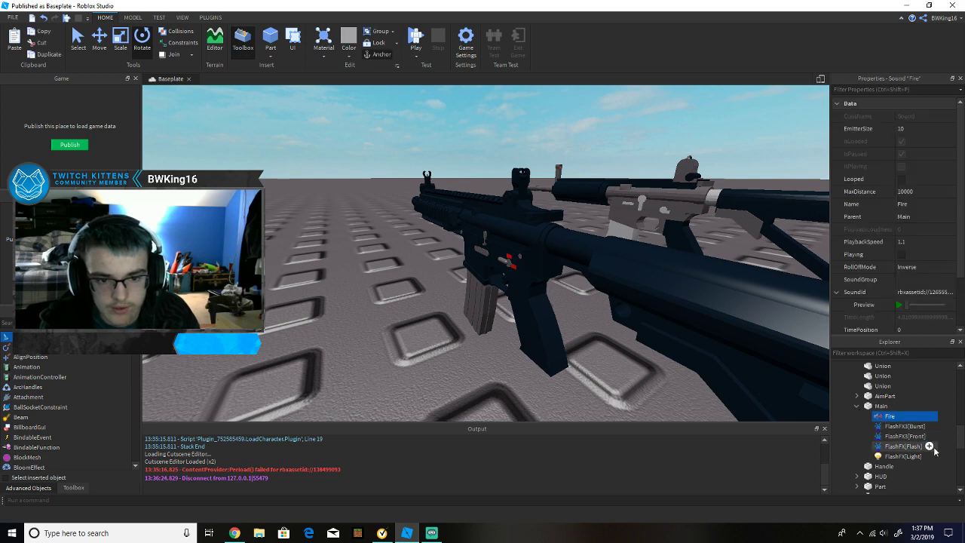
left_click_drag(942, 459, 913, 430)
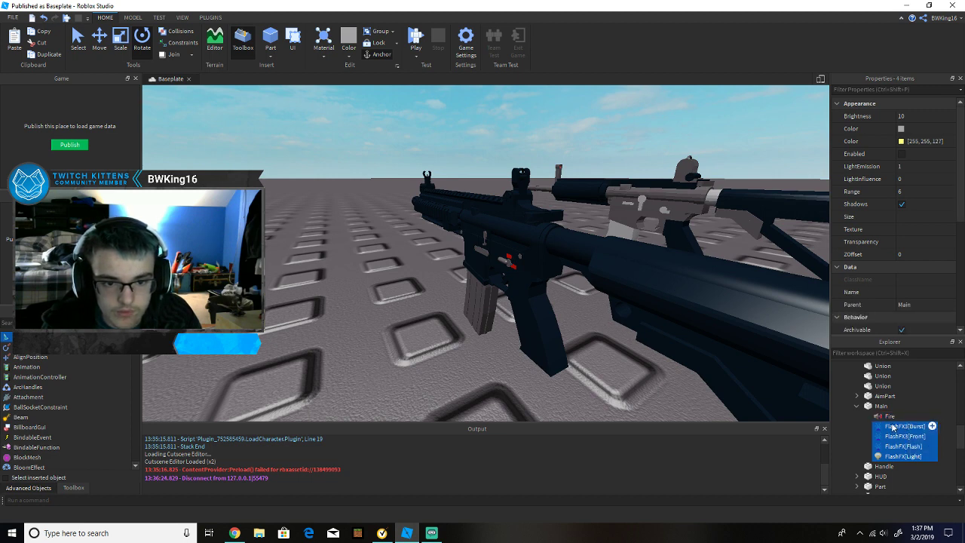
key("Delete")
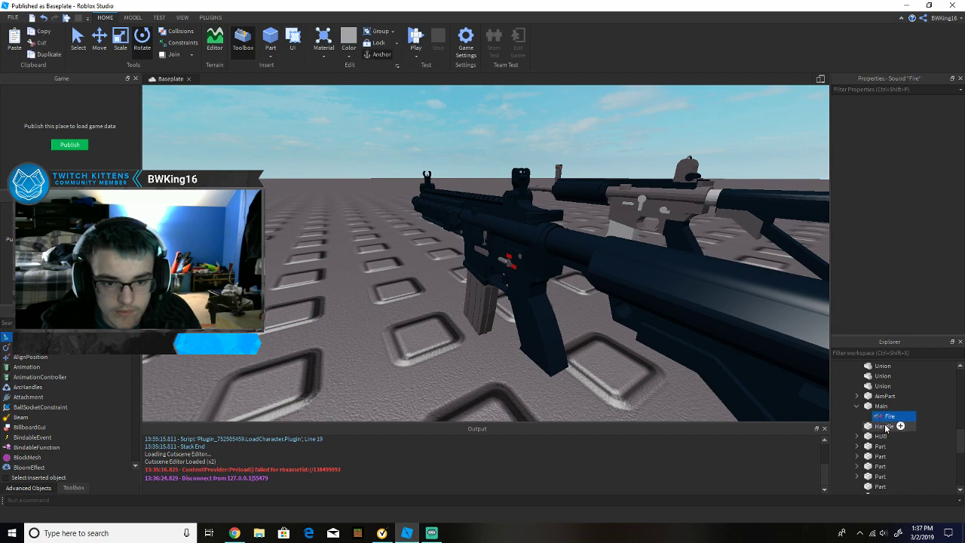
Step: Move the HK416A5's Fire sound from Main into Handle and rename it FireSound, matching the sound in the M4's Handle
left_click_drag(886, 427, 886, 427)
scroll(681, 350, "down", 8)
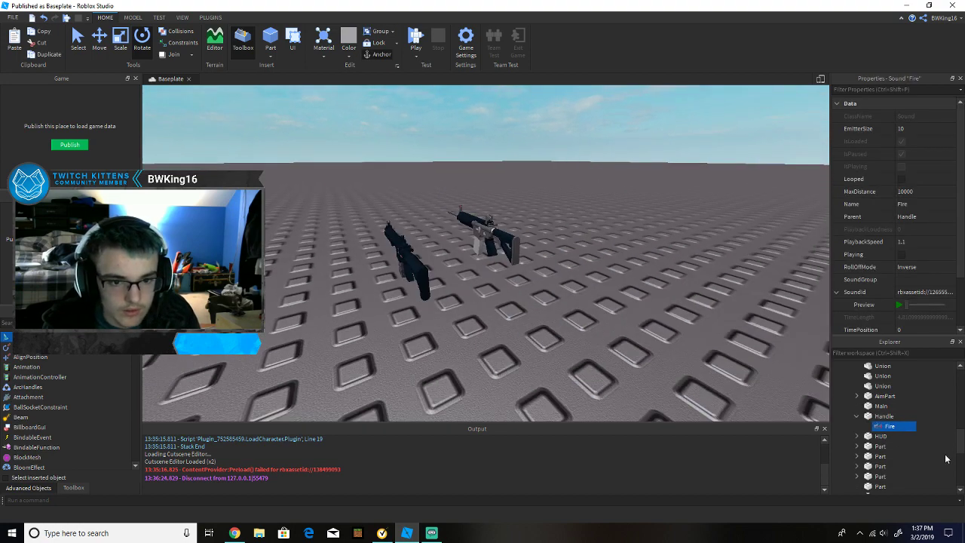
scroll(480, 236, "up", 4)
left_click(480, 236)
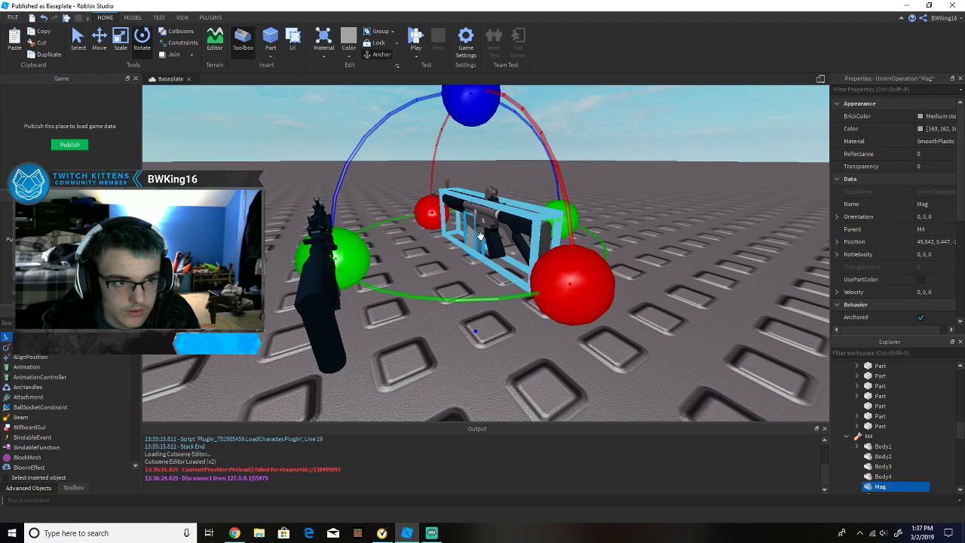
left_click(486, 241)
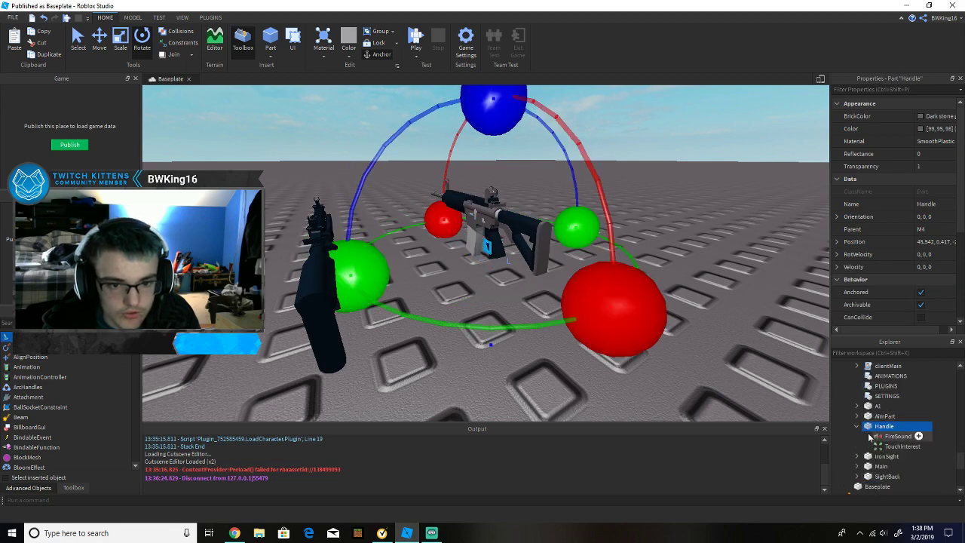
key("a")
right_click_drag(588, 397, 593, 368)
left_click(626, 399)
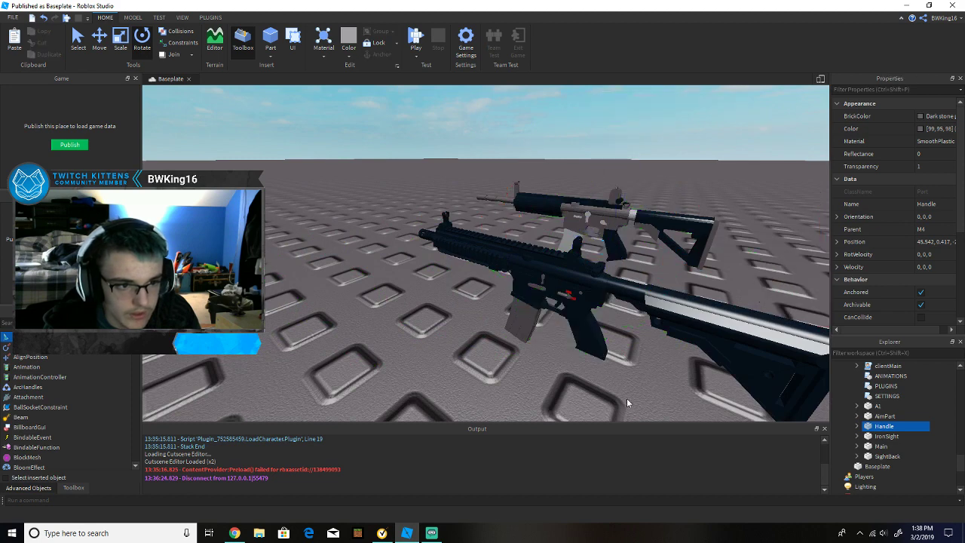
left_click(555, 304)
left_click(890, 375)
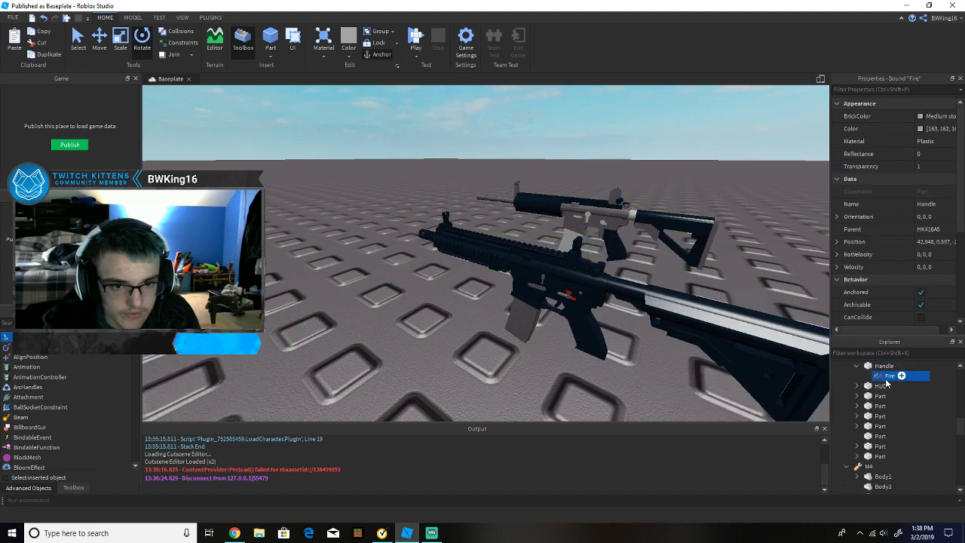
scroll(919, 227, "up", 3)
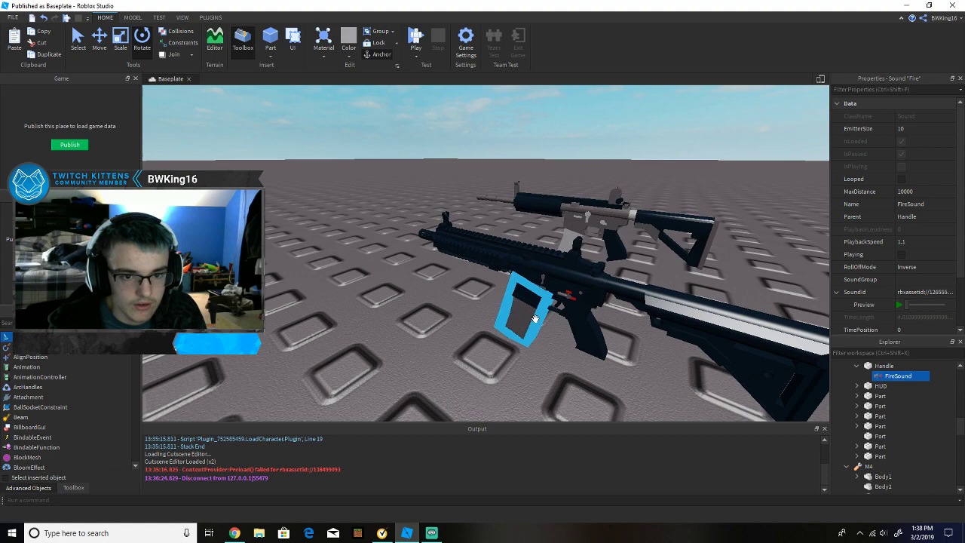
Step: Copy the 1FlashFX[Smoke], FlashFX[Flash] and FlashFX[Light] effects from the M4's Main part
right_click_drag(538, 320, 537, 323)
scroll(535, 322, "up", 10)
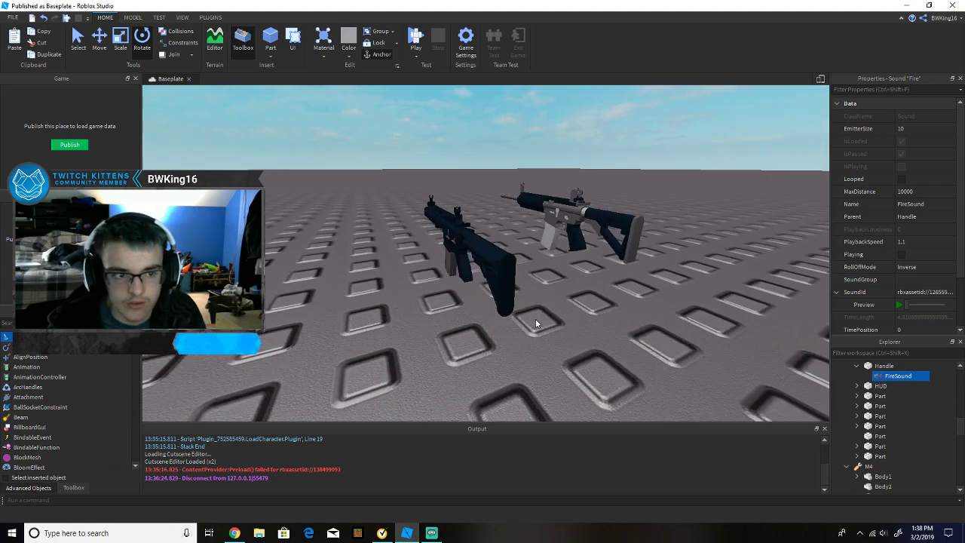
scroll(536, 323, "up", 6)
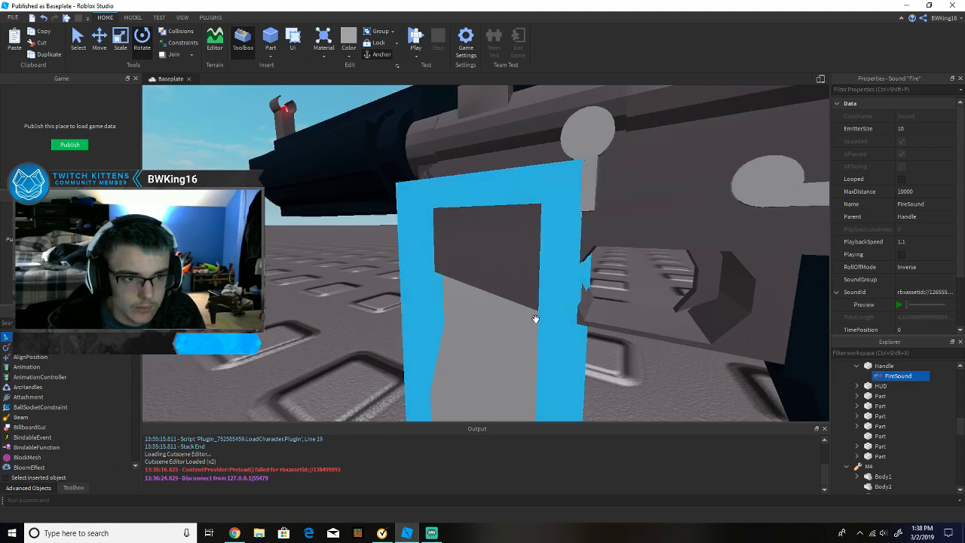
scroll(536, 320, "down", 3)
scroll(571, 326, "down", 3)
scroll(571, 326, "up", 3)
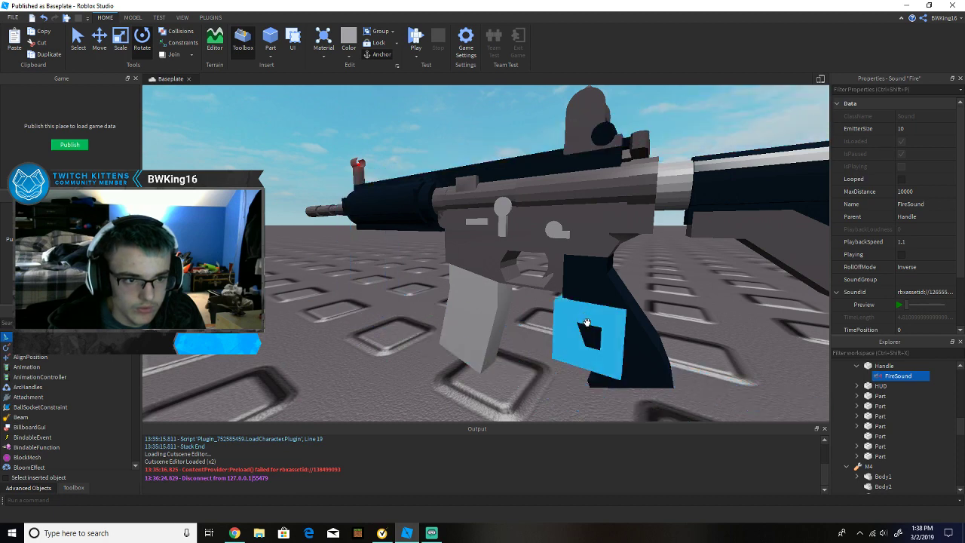
left_click(571, 325)
scroll(868, 438, "down", 1)
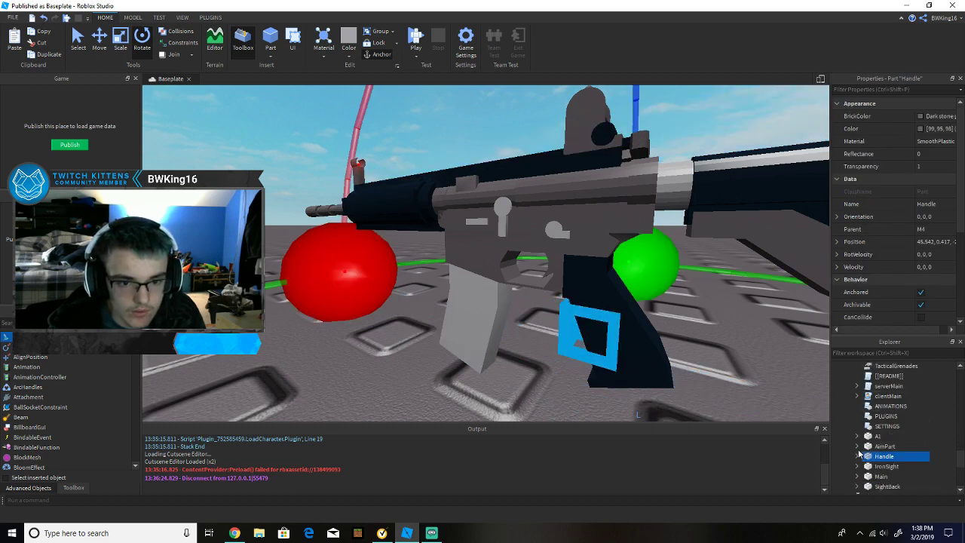
scroll(859, 437, "down", 1)
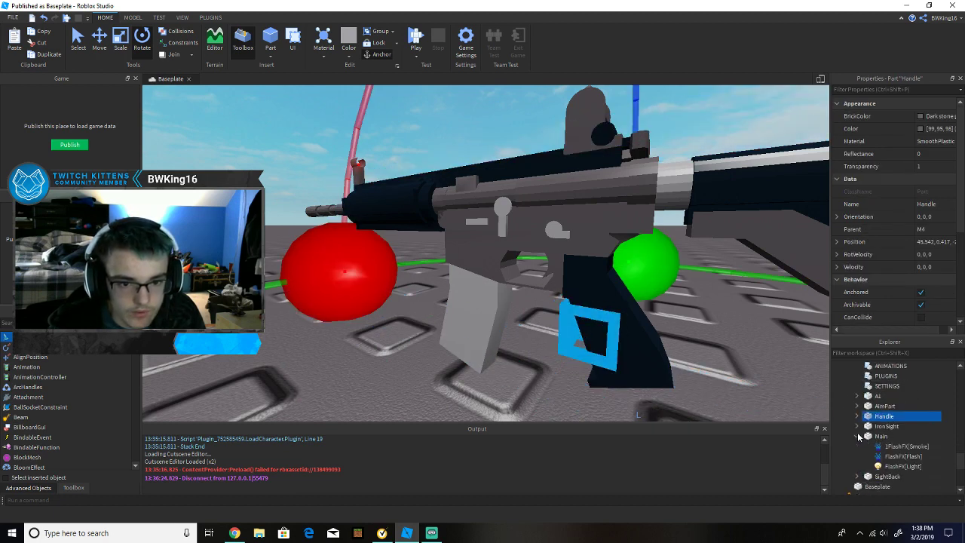
left_click(858, 436)
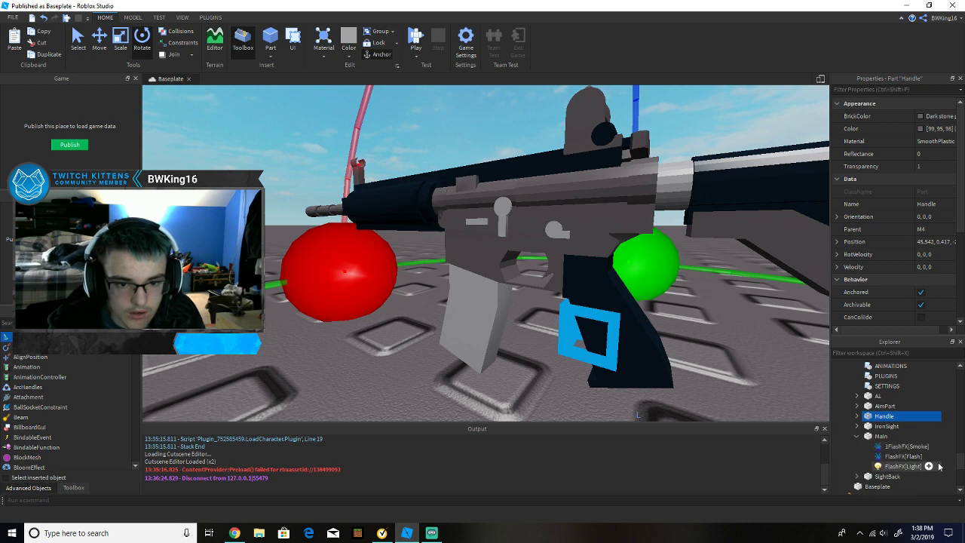
left_click(939, 466)
left_click(929, 447, "shift")
right_click(911, 448)
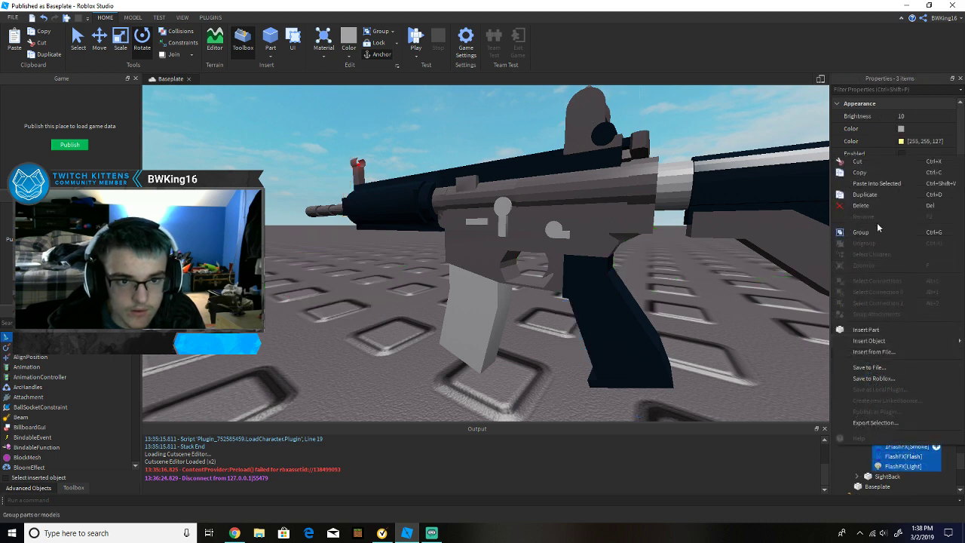
left_click(855, 174)
Step: Paste the copied 1FlashFX[Smoke], FlashFX[Flash] and FlashFX[Light] effects into the HK416A5's Main part
scroll(856, 431, "up", 8)
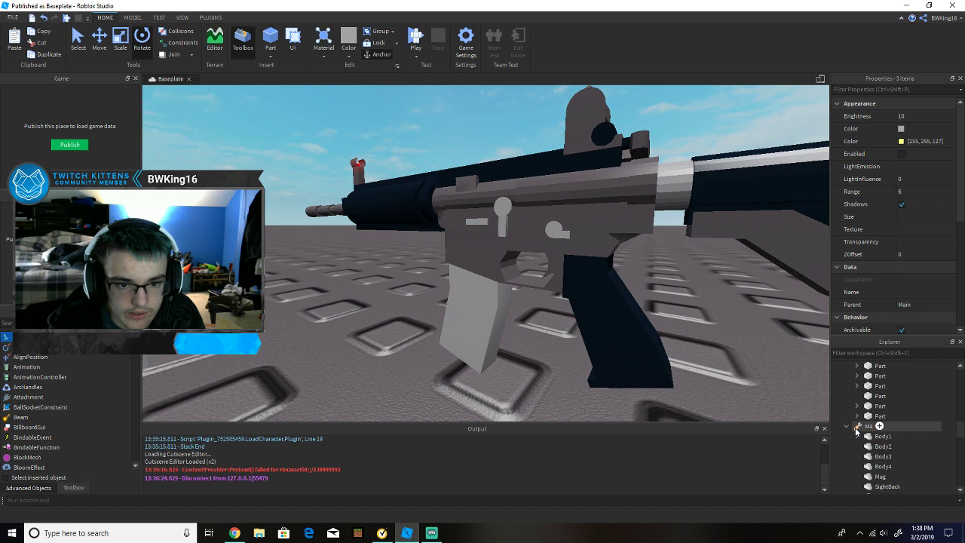
scroll(647, 332, "down", 4)
right_click_drag(648, 332, 646, 331)
scroll(647, 330, "up", 1)
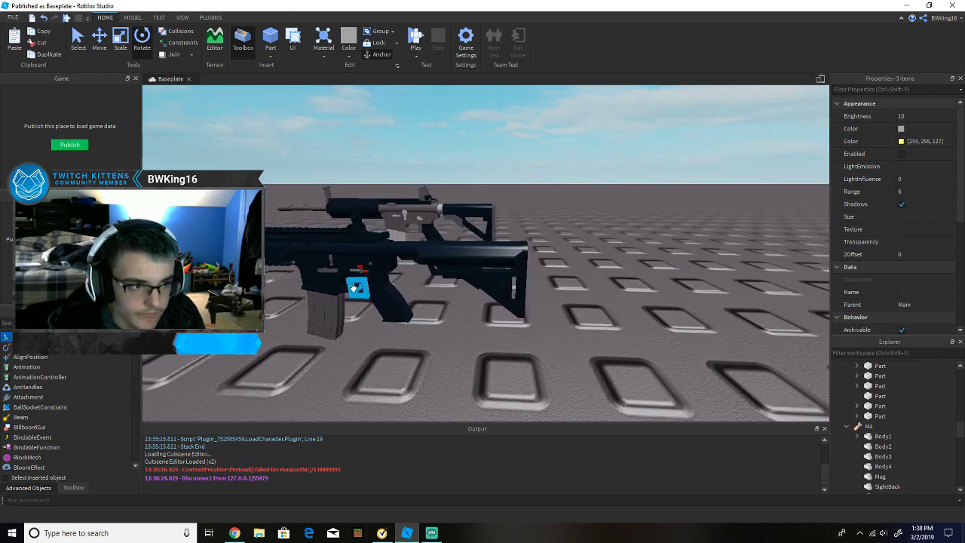
left_click(354, 289)
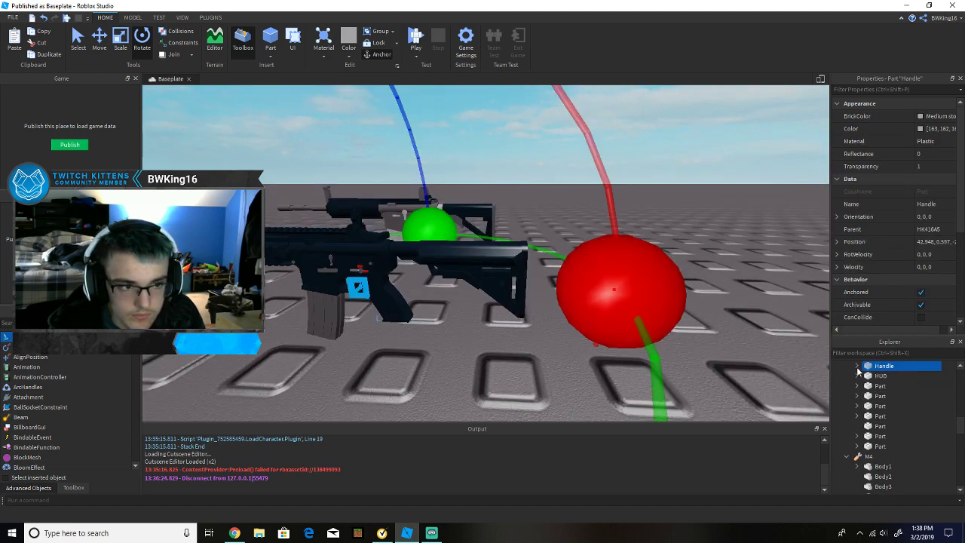
scroll(867, 384, "up", 1)
left_click(879, 386)
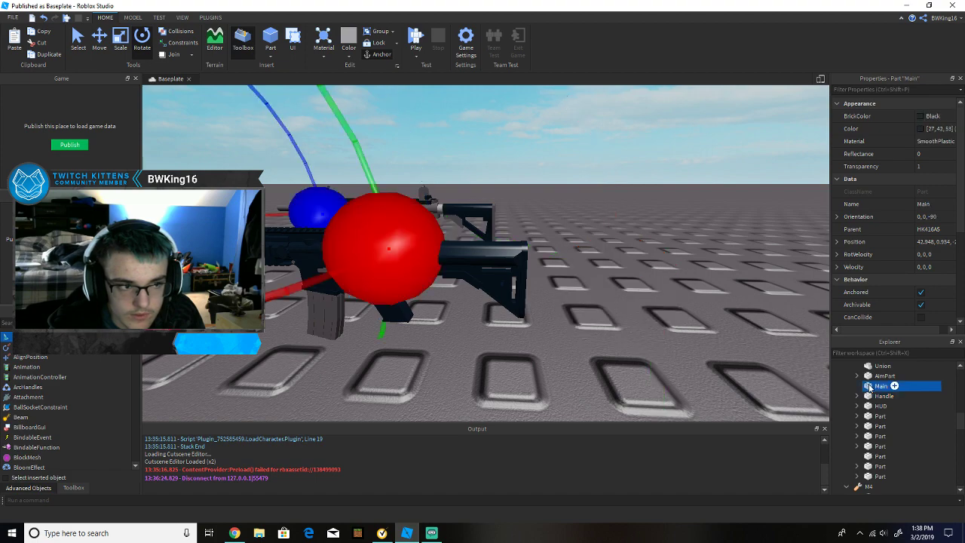
right_click(869, 387)
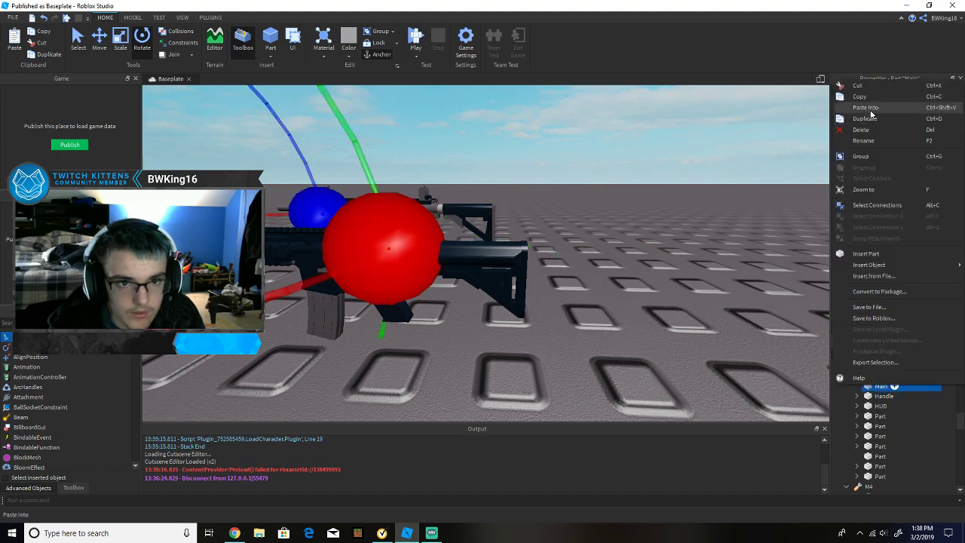
left_click(870, 111)
Step: Enable the three FlashFX effects in the HK416A5's Main part to preview the muzzle flash
key("a")
right_click_drag(665, 274, 666, 277)
scroll(902, 307, "down", 3)
scroll(903, 308, "down", 1)
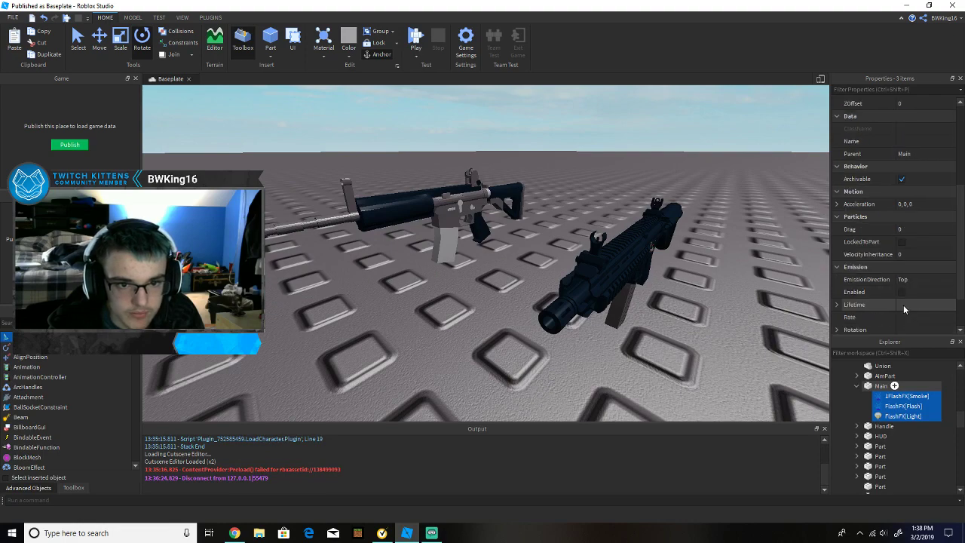
left_click(902, 294)
right_click_drag(696, 287, 696, 286)
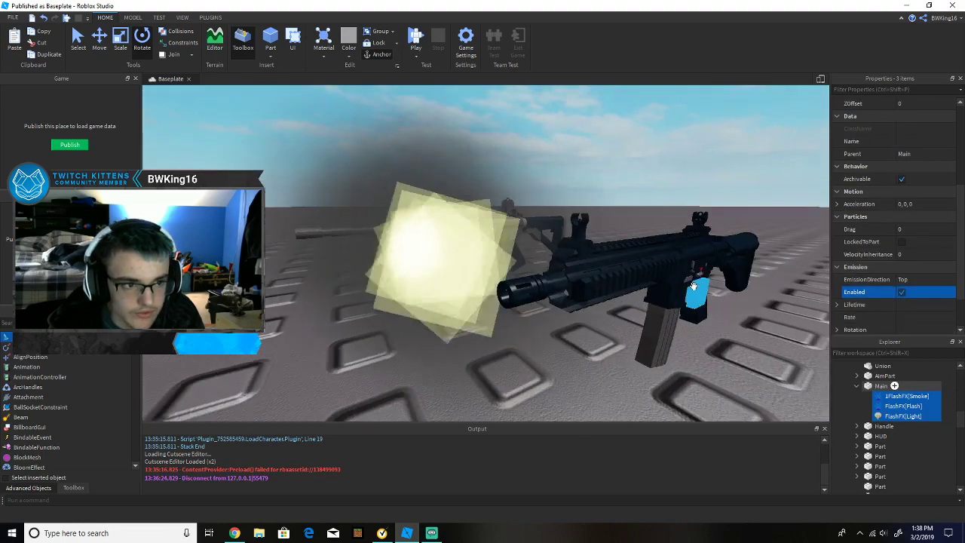
Step: Rotate the HK416A5's Main part at the muzzle so its flash effects point straight out of the barrel
scroll(696, 288, "down", 3)
left_click(509, 273)
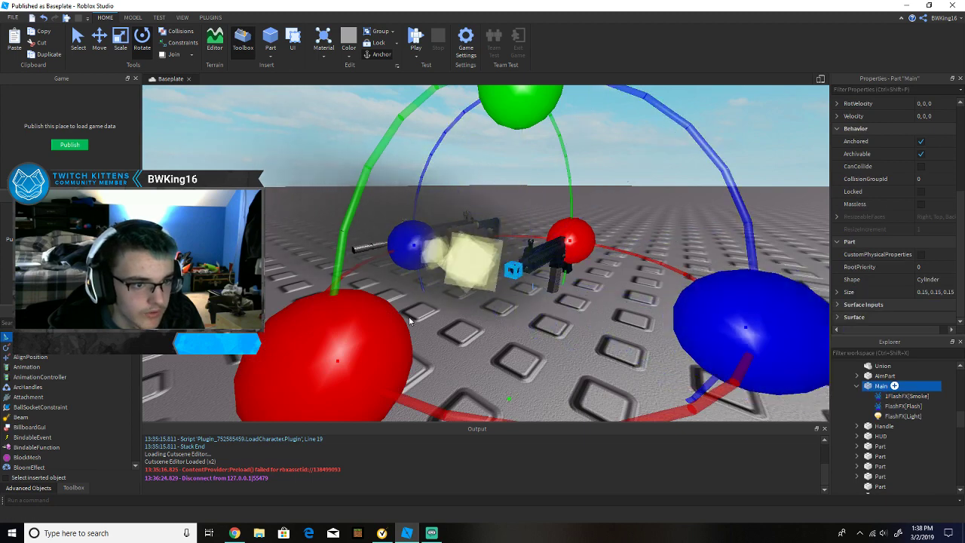
left_click_drag(359, 338, 708, 265)
key("a")
right_click_drag(708, 264, 708, 264)
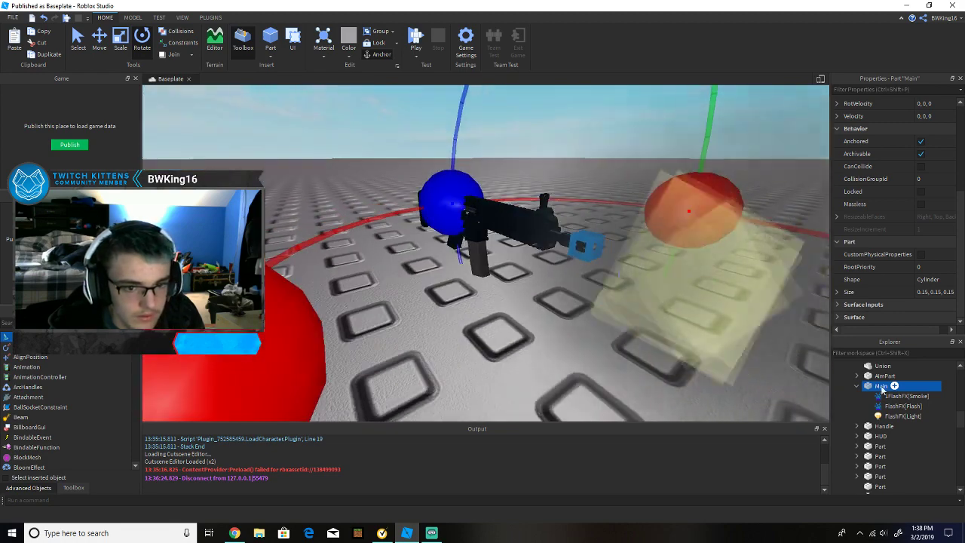
Step: Disable the 1FlashFX[Smoke], FlashFX[Flash] and FlashFX[Light] effects in the HK416A5's Main part
scroll(855, 390, "up", 3)
scroll(855, 390, "up", 2)
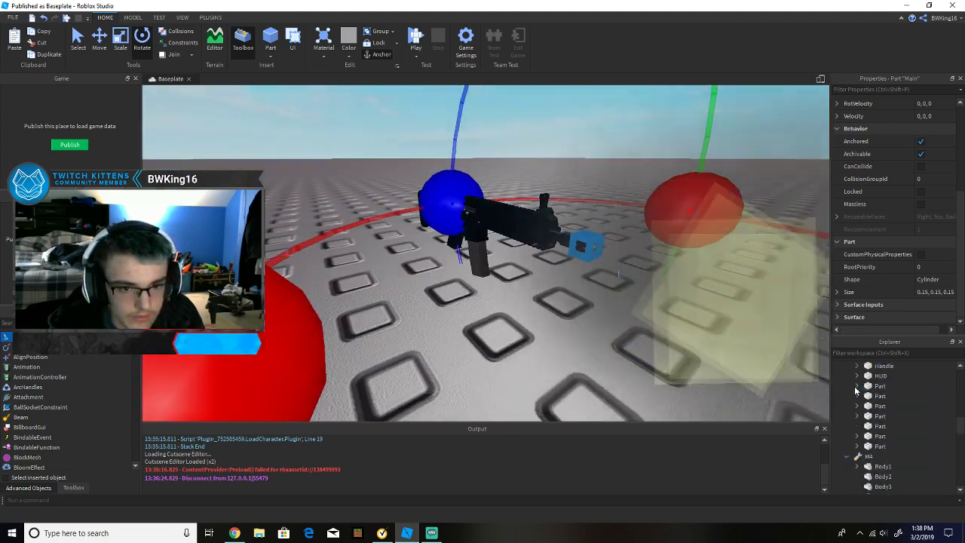
scroll(858, 407, "down", 5)
left_click(857, 416)
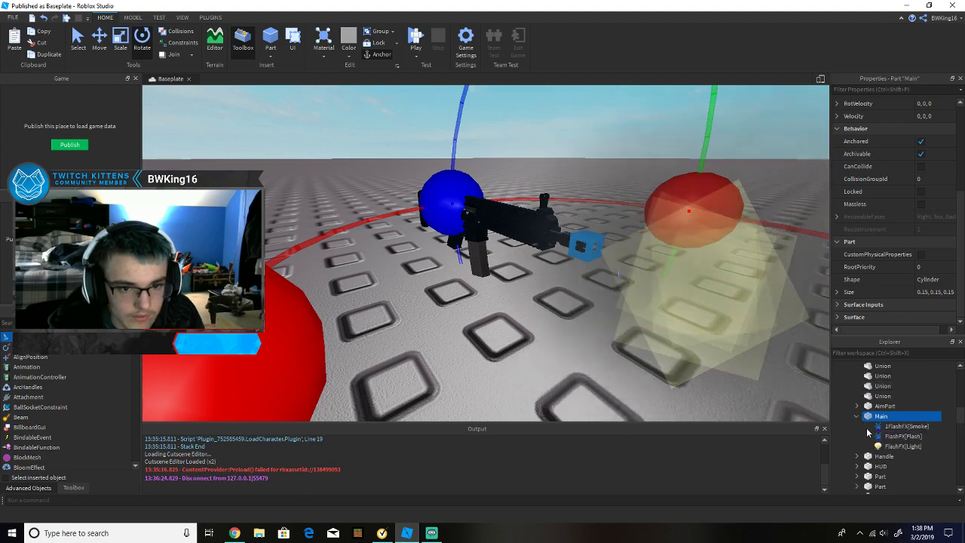
left_click(887, 427)
left_click(888, 446, "shift")
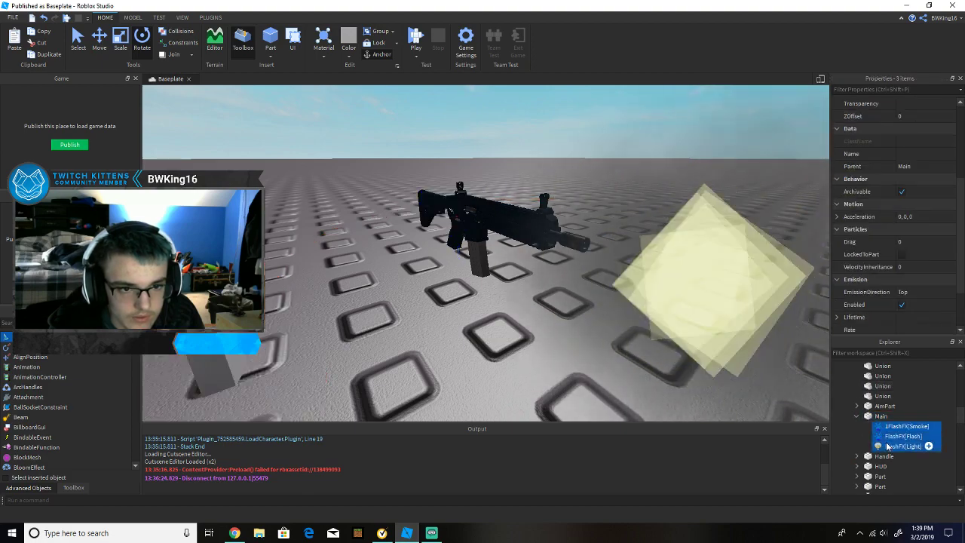
left_click(901, 305)
left_click(696, 270)
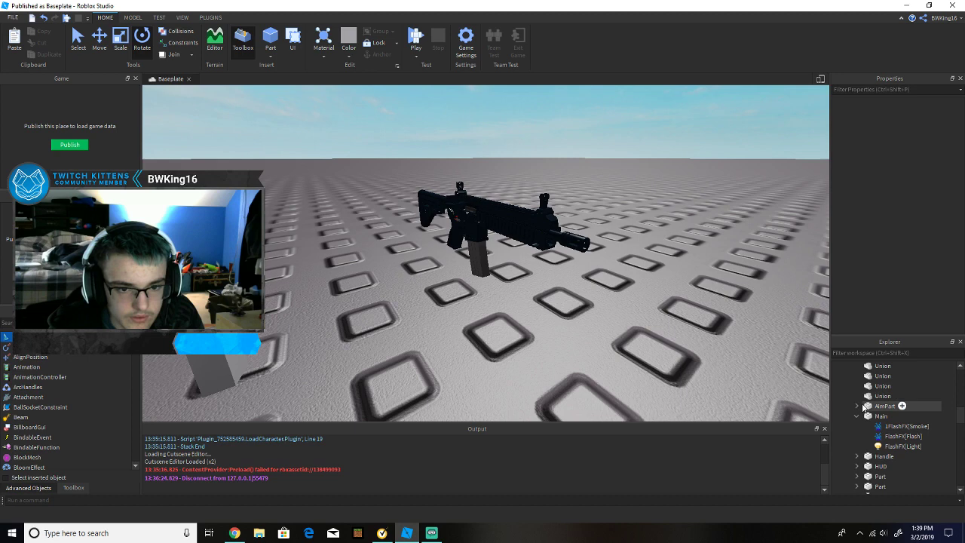
Step: Copy the M4's values, scripts and modules, from Ammo through SETTINGS, into the HK416A5 tool
scroll(857, 417, "down", 5)
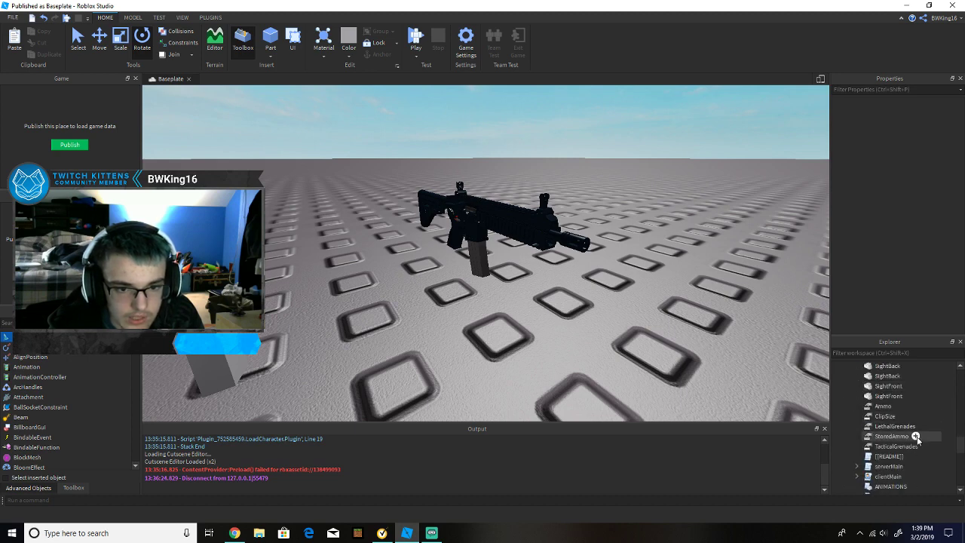
left_click(883, 406)
scroll(884, 426, "down", 1)
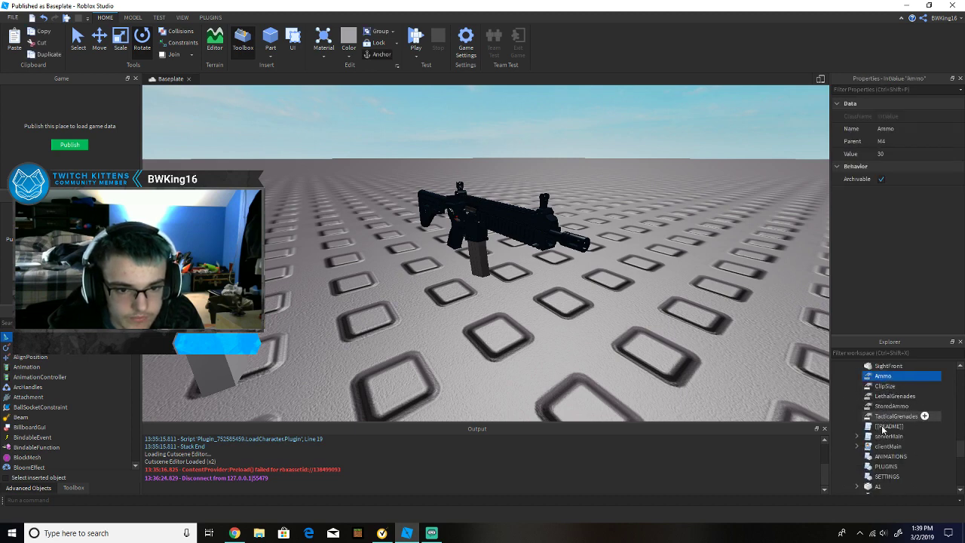
left_click(887, 476, "shift")
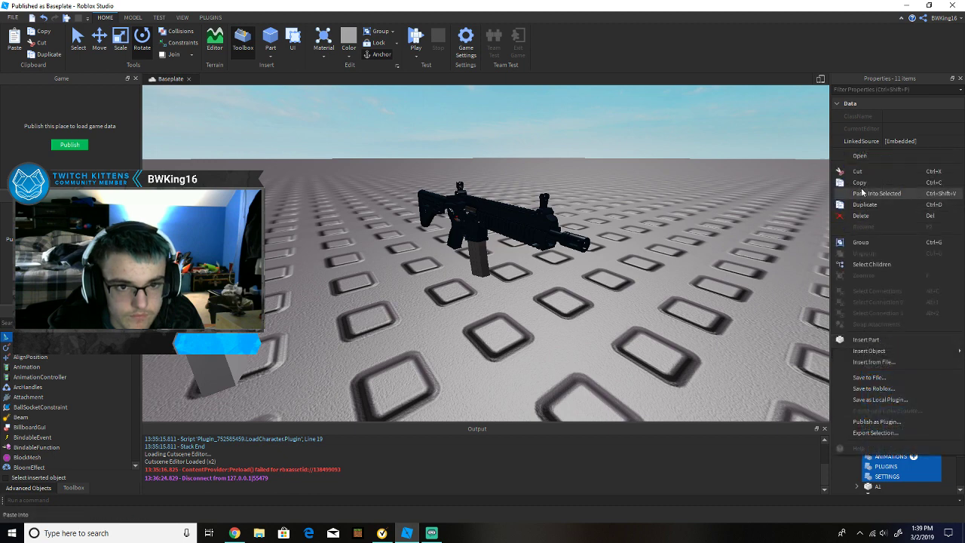
scroll(868, 377, "up", 1)
left_click_drag(886, 437, 874, 376)
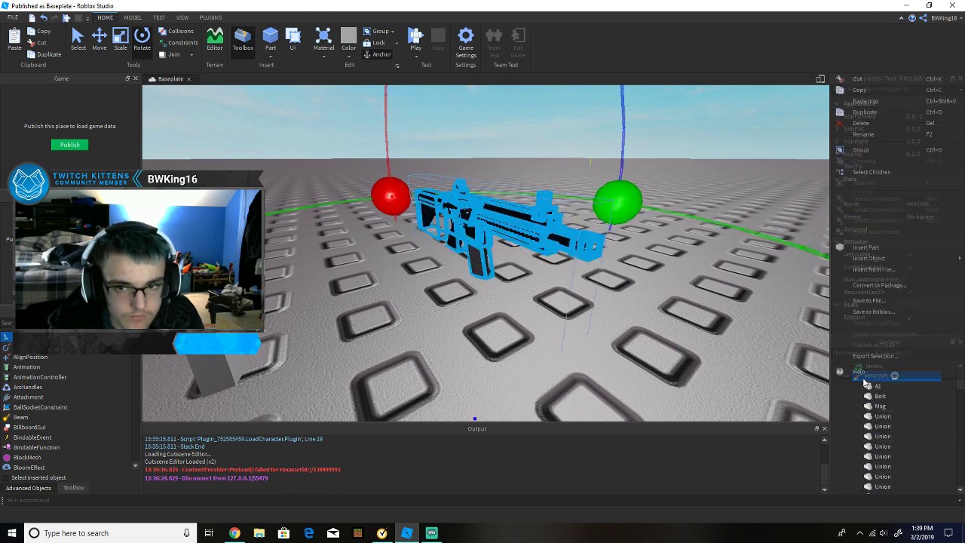
right_click(874, 376)
left_click(864, 106)
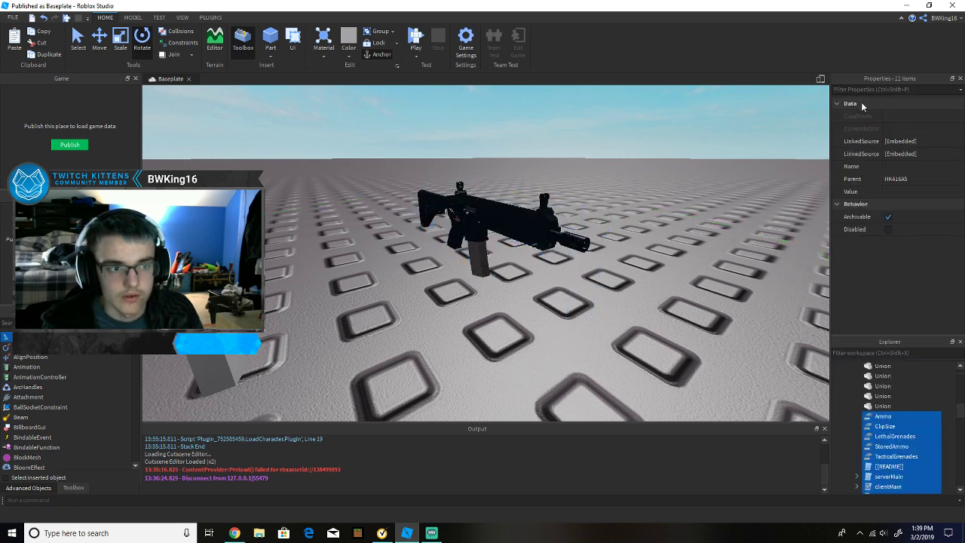
left_click(771, 382)
Step: Move the HK416A5 tool from Workspace into StarterPack
scroll(874, 396, "down", 1)
scroll(867, 400, "up", 5)
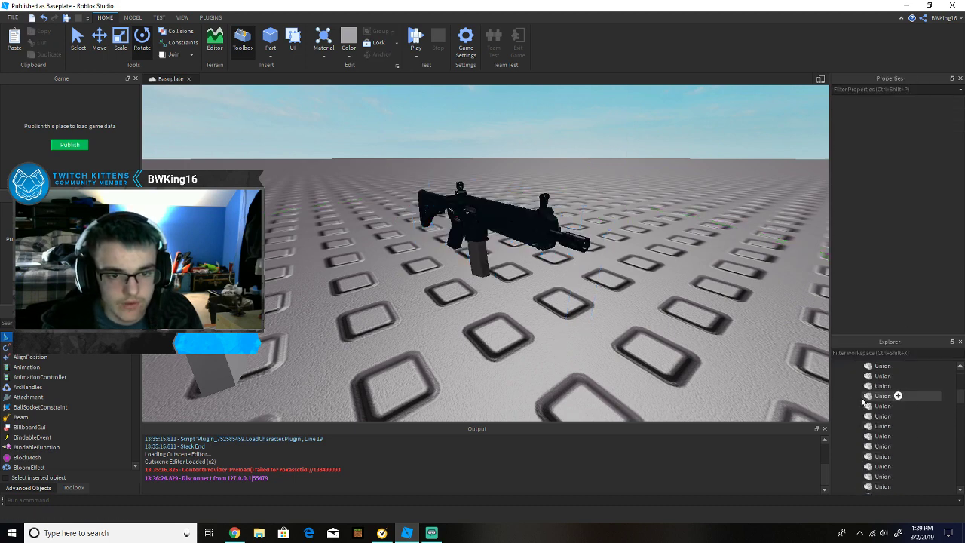
left_click_drag(861, 398, 878, 456)
Step: Start a play test, equip the HK416A5 and test firing and aiming down sights
left_click(417, 56)
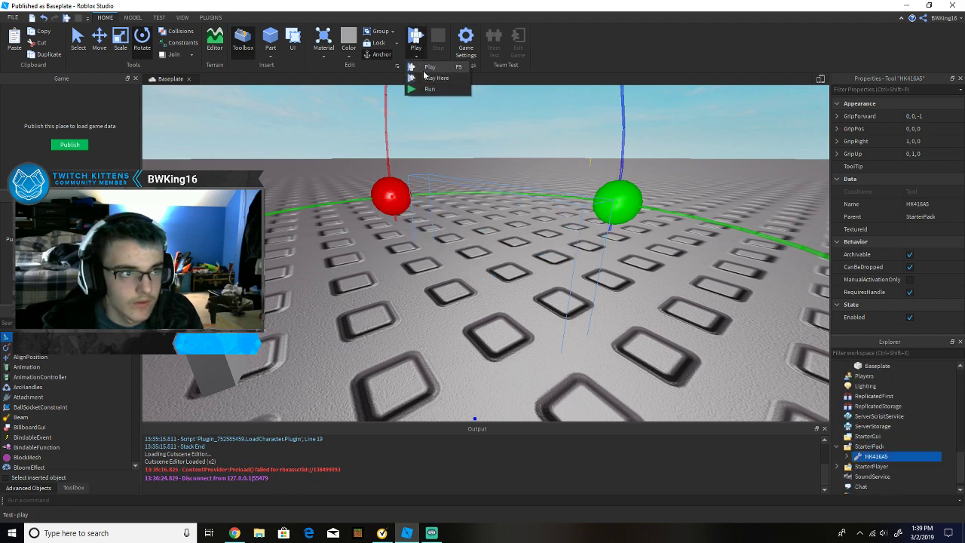
left_click(423, 69)
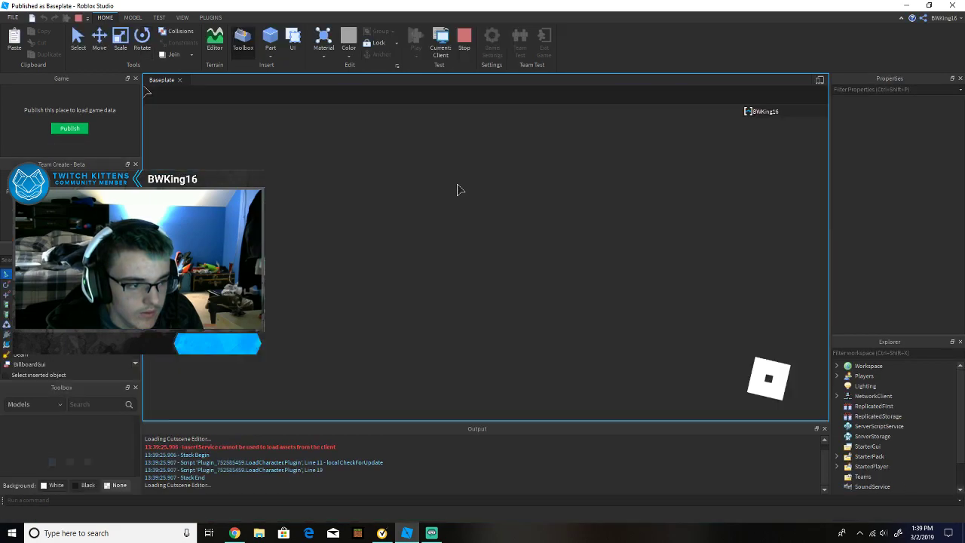
key("1")
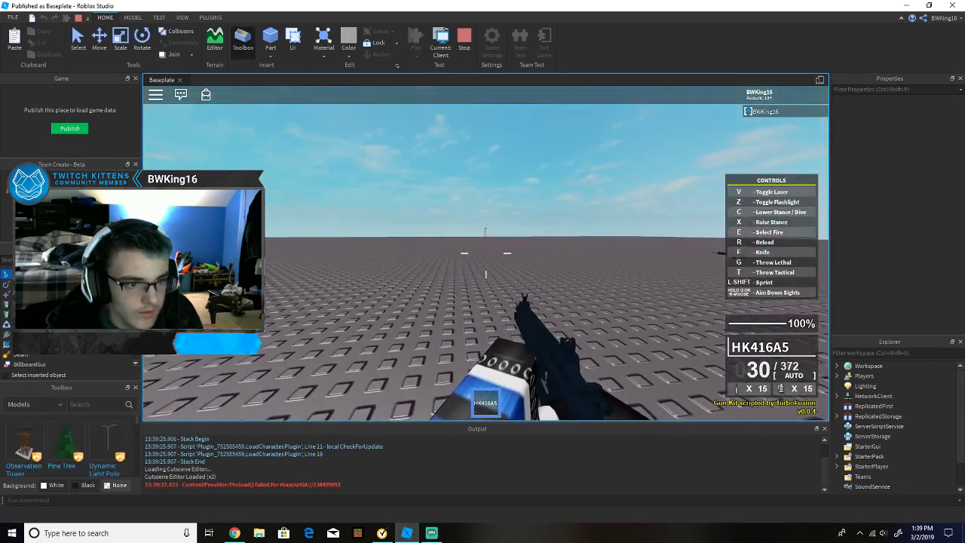
left_click_drag(485, 252, 486, 253)
right_click_drag(485, 253, 485, 253)
left_click_drag(485, 253, 486, 253)
right_click_drag(485, 253, 486, 253)
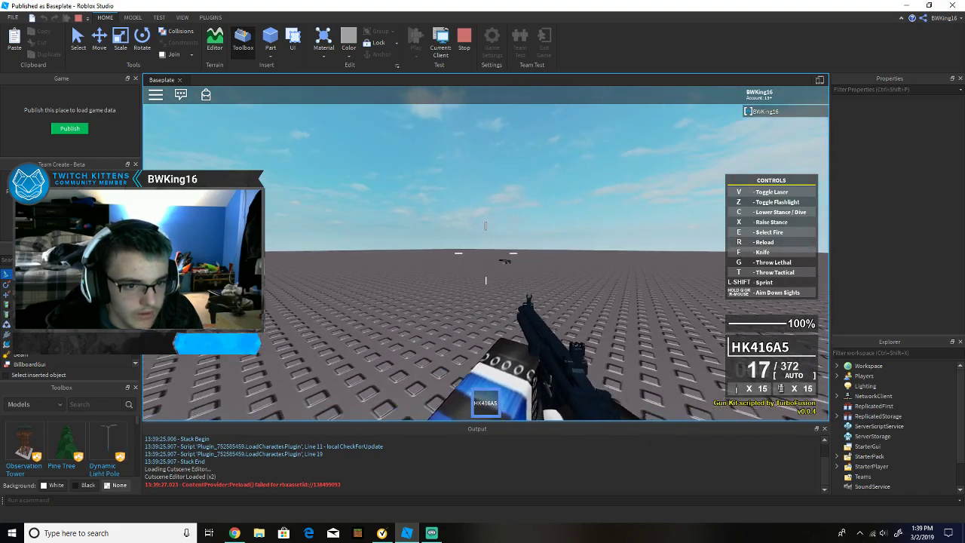
Step: Walk forward in the play test, empty the HK416A5's magazine while aiming, and reload it
key("w")
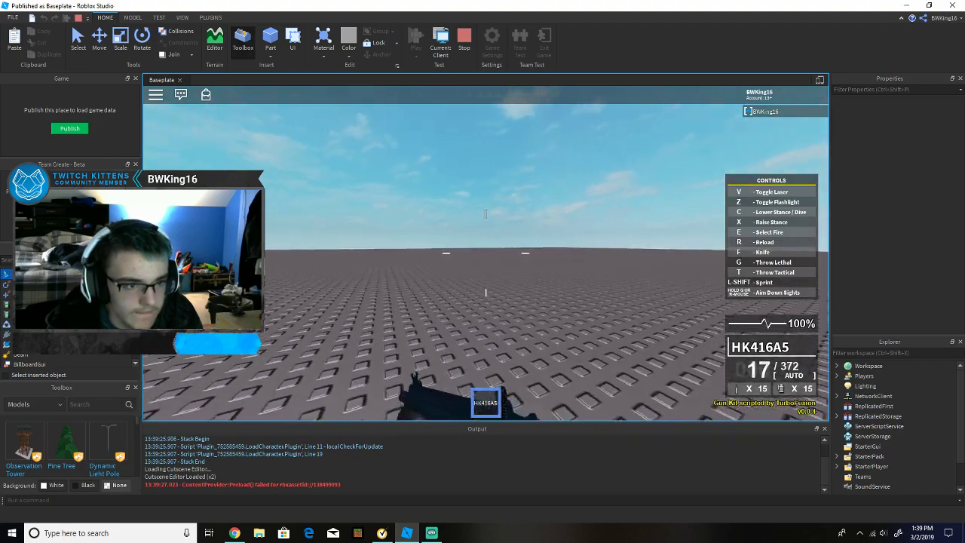
right_click_drag(486, 253, 485, 252)
left_click_drag(486, 252, 485, 253)
right_click_drag(485, 253, 485, 253)
left_click_drag(486, 252, 485, 252)
right_click_drag(486, 252, 486, 252)
left_click_drag(485, 252, 485, 252)
key("r")
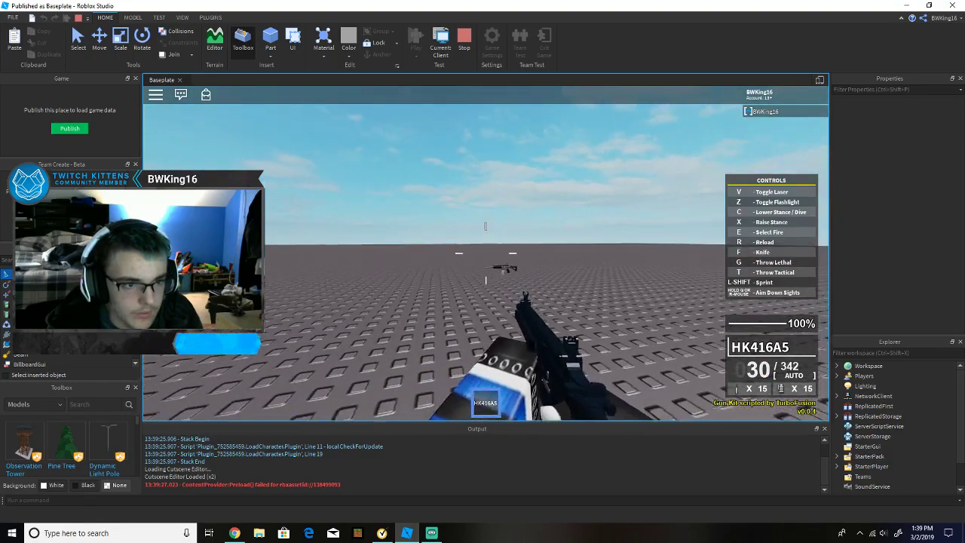
Step: Walk around the M4 on the baseplate, unequip the HK416A5 and stop the play test
key("w")
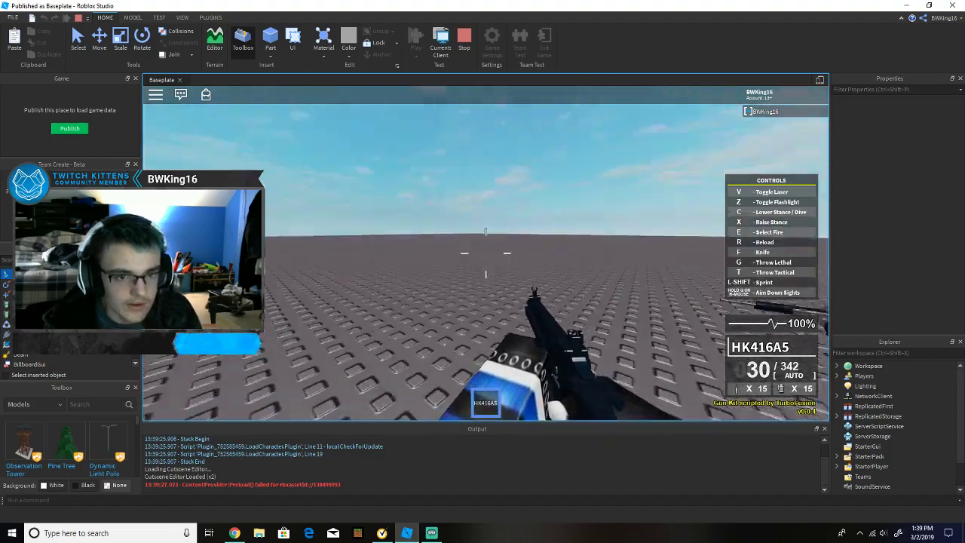
key("w")
key("w")
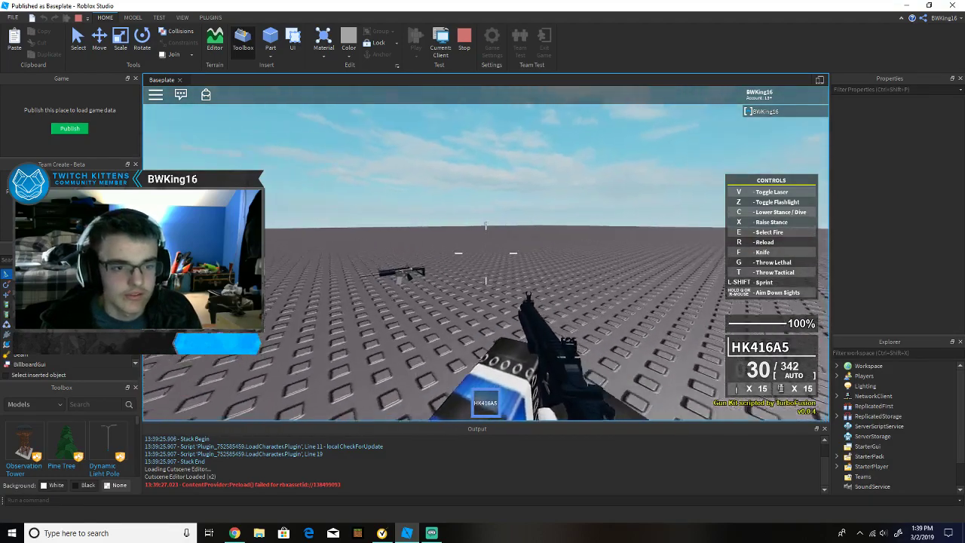
key("d")
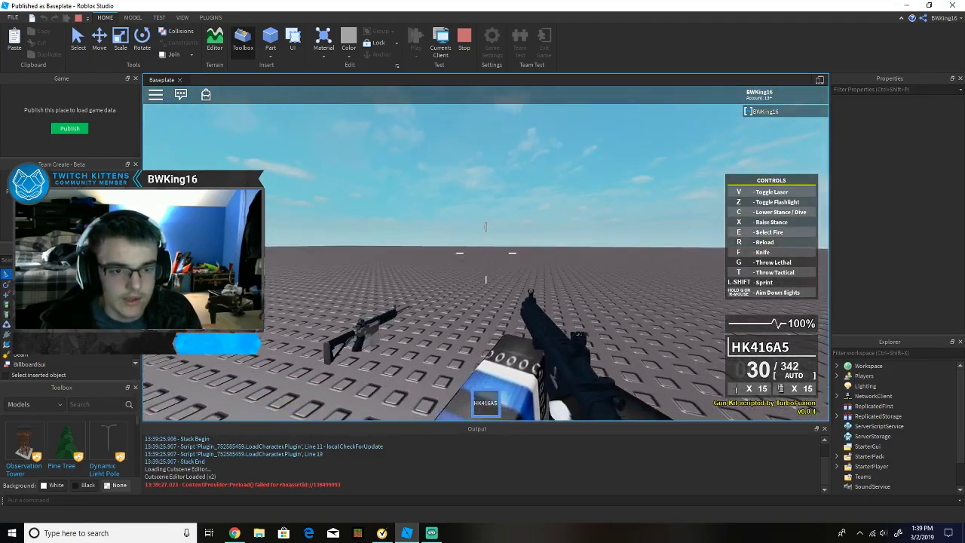
key("1")
scroll(486, 253, "down", 5)
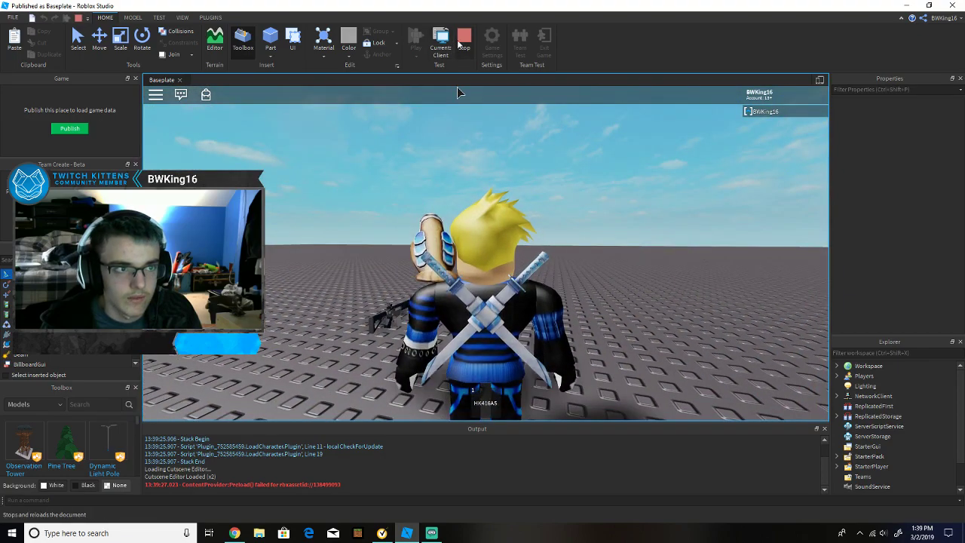
left_click(462, 42)
Step: Move the HK416A5 tool from StarterPack back into Workspace
right_click_drag(515, 269, 545, 281)
key("s")
scroll(514, 262, "up", 4)
left_click(542, 262)
scroll(545, 281, "down", 4)
scroll(920, 407, "down", 3)
left_click_drag(874, 446, 865, 368)
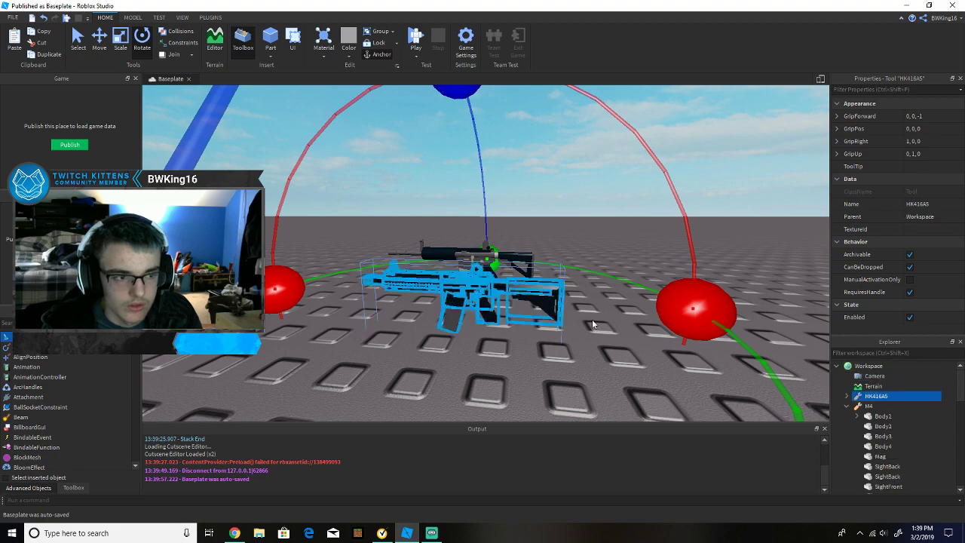
Step: Inspect the HK416A5 and the M4 up close on the baseplate
right_click_drag(593, 324, 592, 324)
scroll(593, 324, "up", 5)
scroll(593, 368, "down", 3)
left_click(593, 369)
scroll(594, 365, "up", 6)
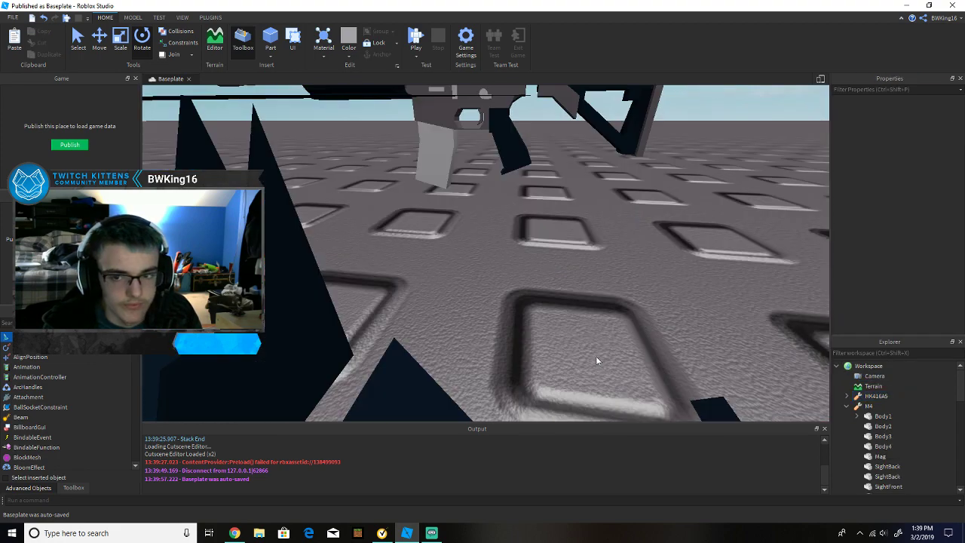
right_click_drag(592, 369, 593, 370)
scroll(593, 370, "down", 6)
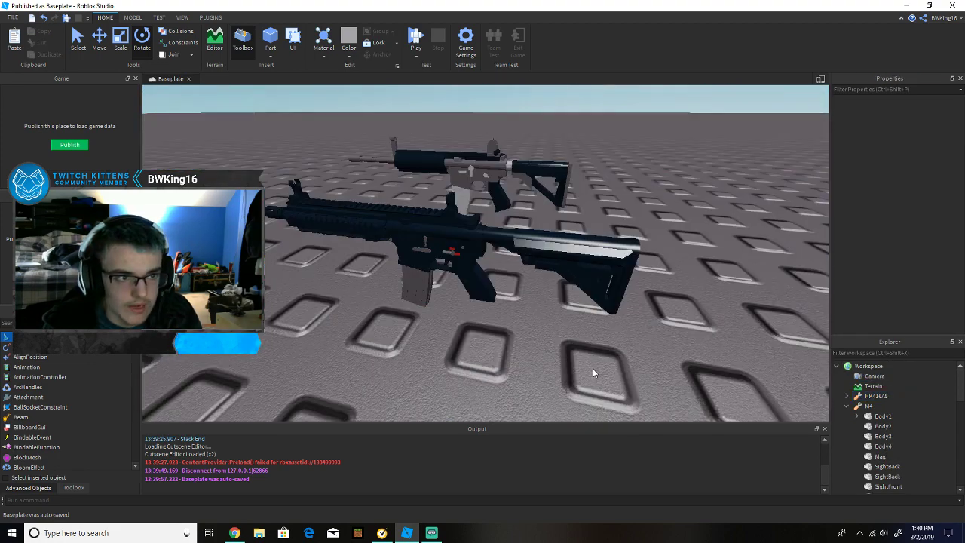
scroll(593, 368, "up", 5)
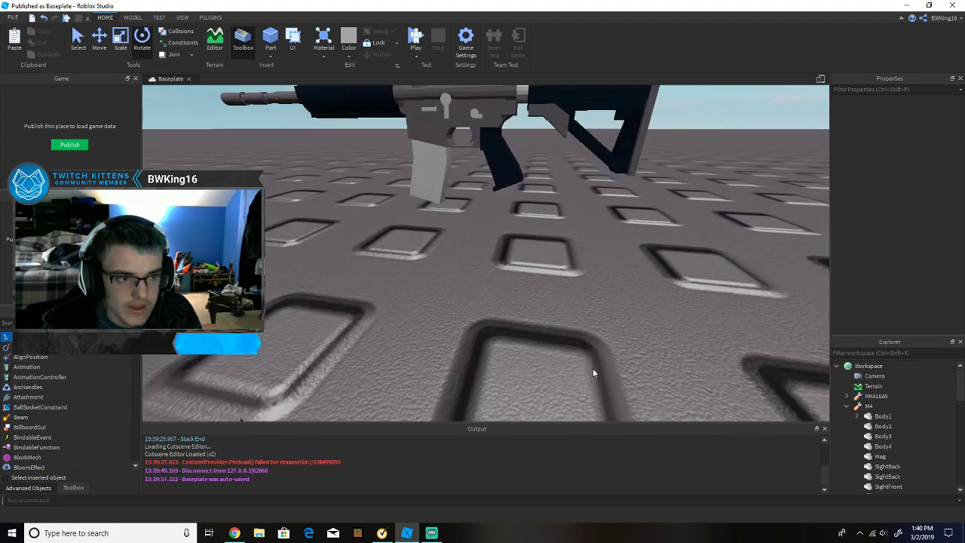
Step: Turn off move snapping and shift the HK416A5's Handle part down and back towards the pistol grip
left_click(468, 178)
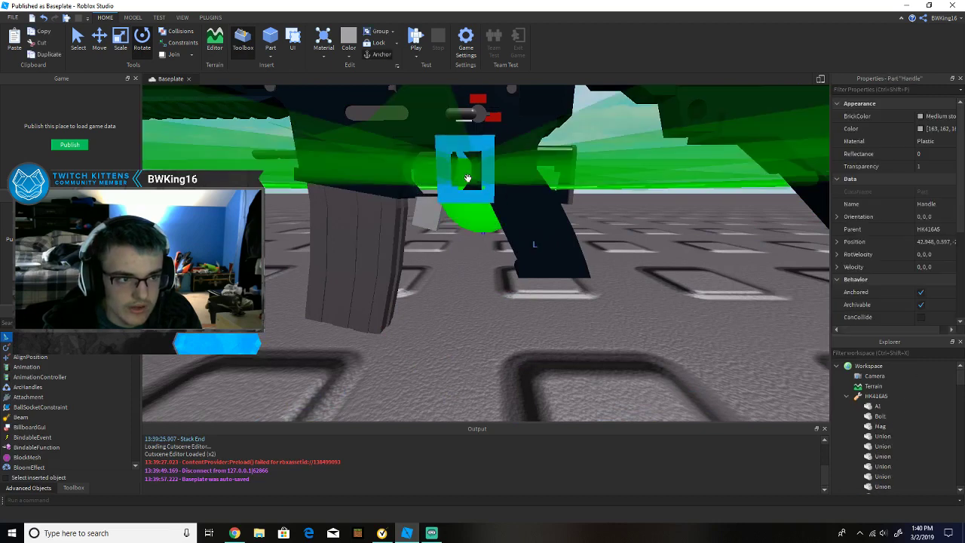
scroll(468, 178, "down", 5)
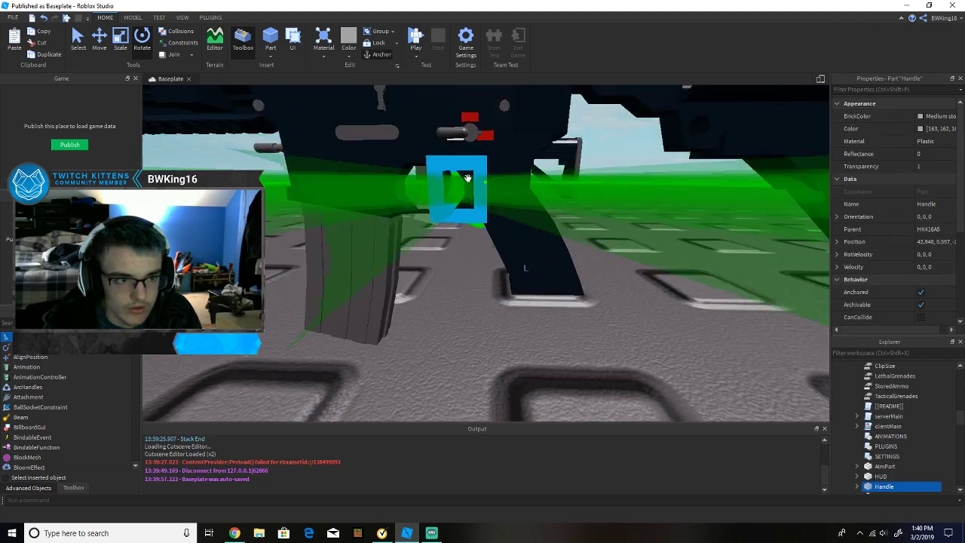
left_click(108, 50)
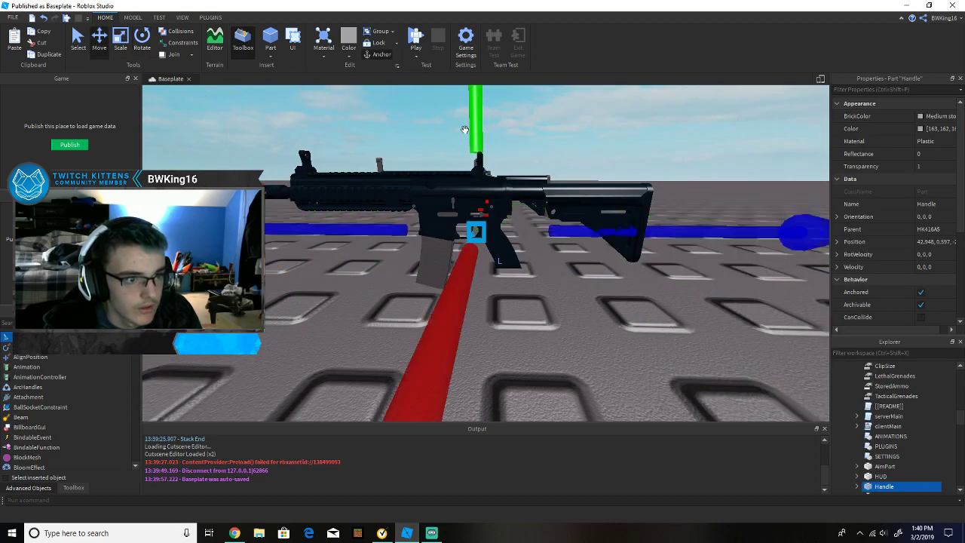
left_click(133, 17)
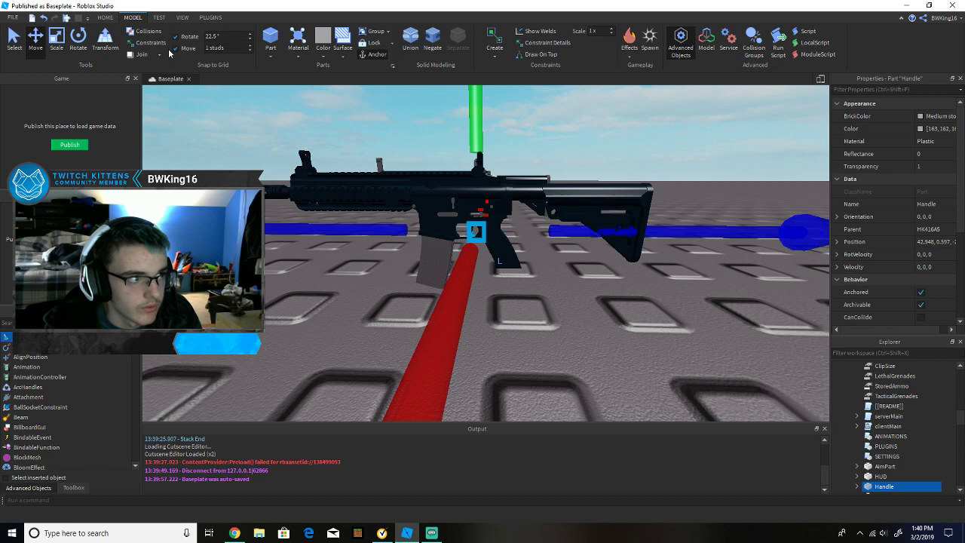
left_click_drag(463, 148, 462, 178)
left_click_drag(358, 245, 375, 246)
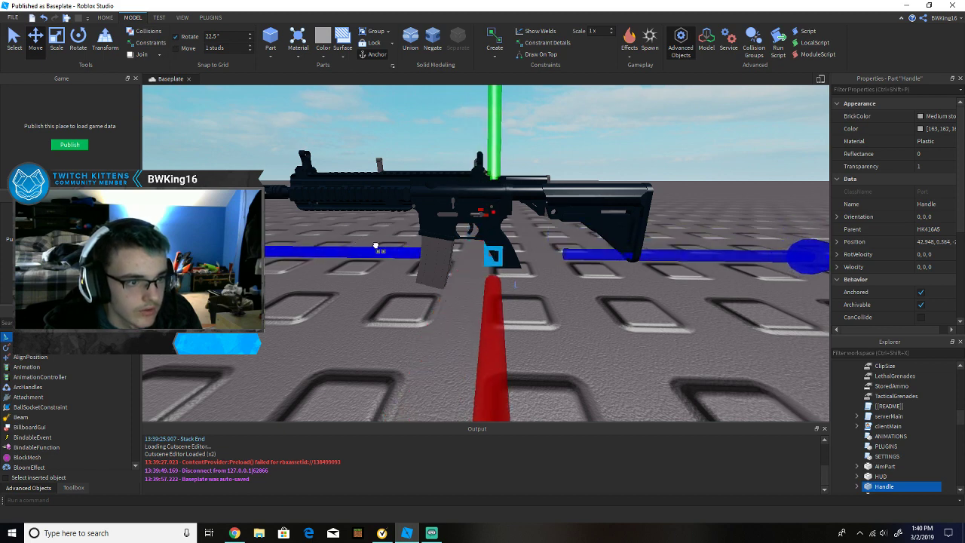
mouse_move(490, 136)
left_mouse_down()
mouse_move(485, 117)
mouse_move(484, 126)
left_mouse_up()
Step: Collapse the M4's contents and move the HK416A5 tool from Workspace into StarterPack
left_click(106, 17)
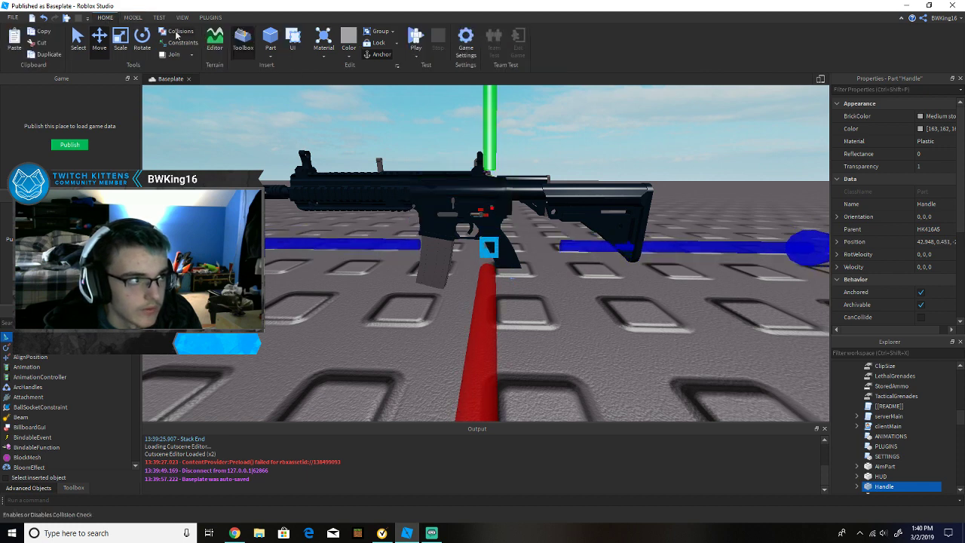
scroll(858, 383, "up", 10)
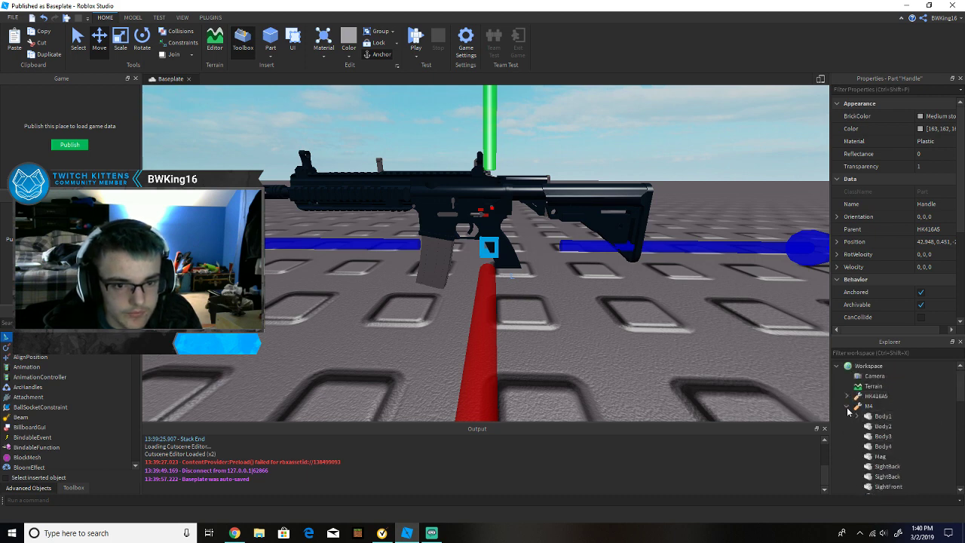
left_click(848, 406)
left_click(856, 399)
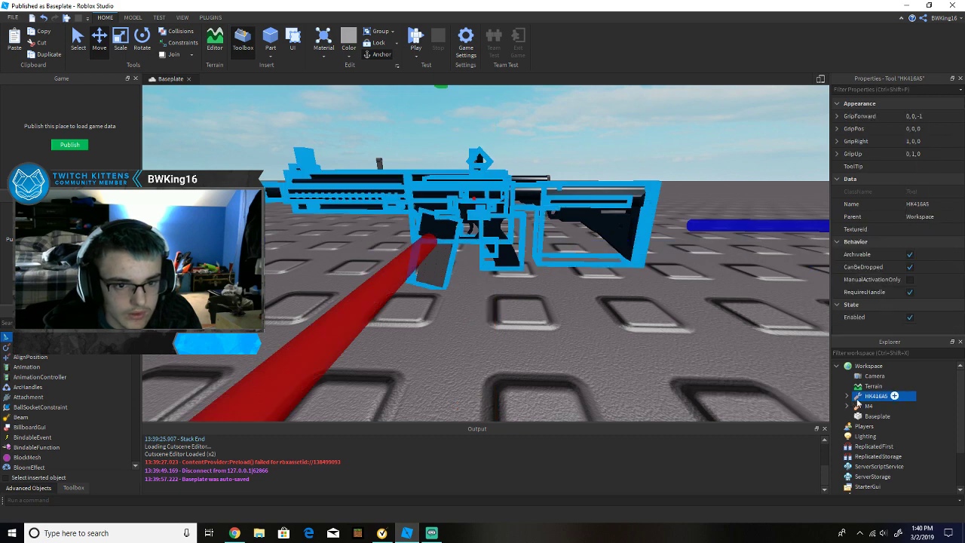
left_click_drag(878, 424, 874, 447)
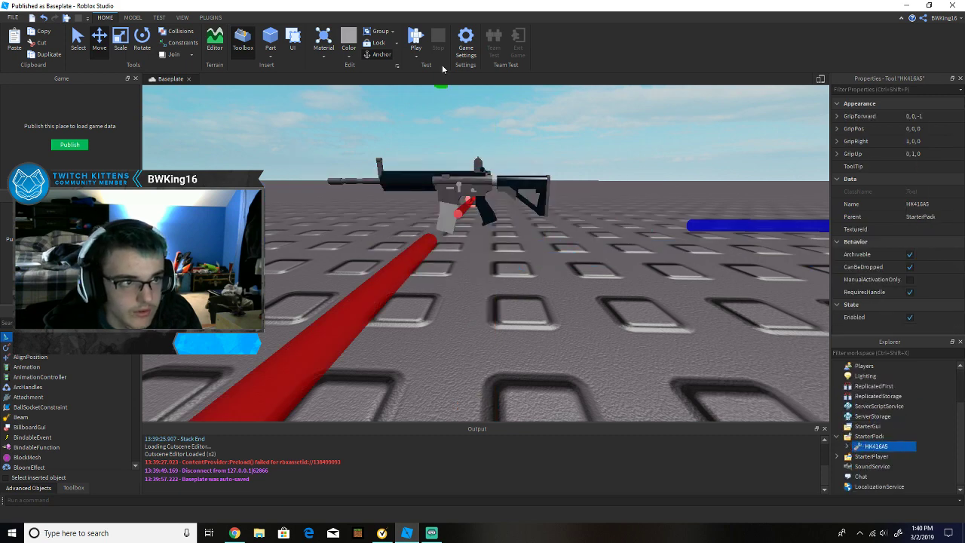
Step: Start a play test, equip the HK416A5 and fire it from the hip
left_click(412, 67)
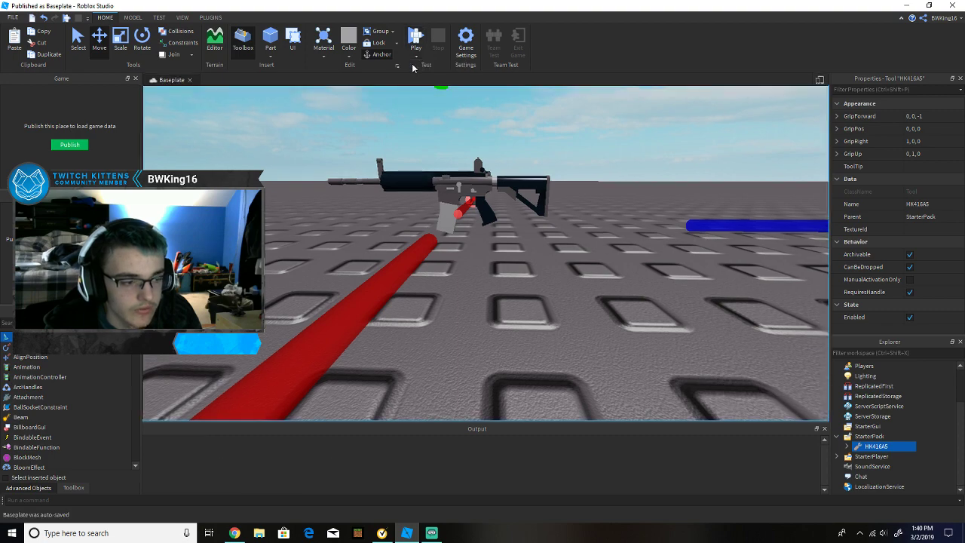
key("1")
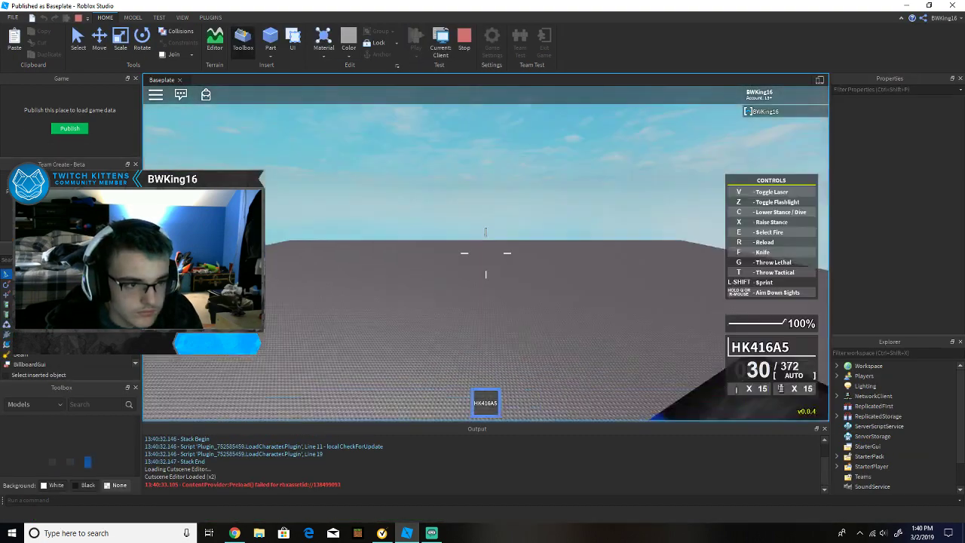
left_click(486, 253)
left_click_drag(485, 252, 485, 252)
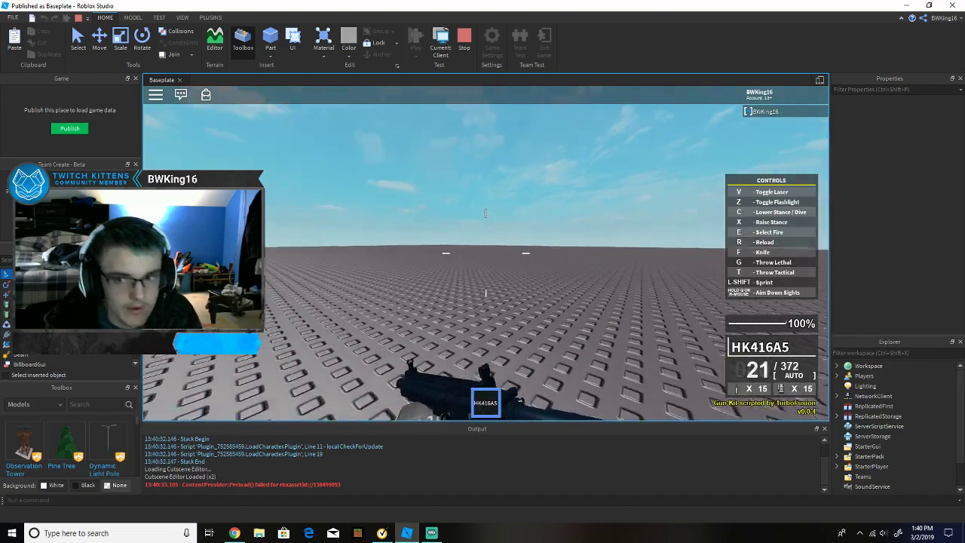
Step: Aim down sights, empty the HK416A5's magazine, reload and unequip the gun
right_click(485, 253)
left_click(485, 253)
left_click_drag(485, 254, 485, 253)
key("r")
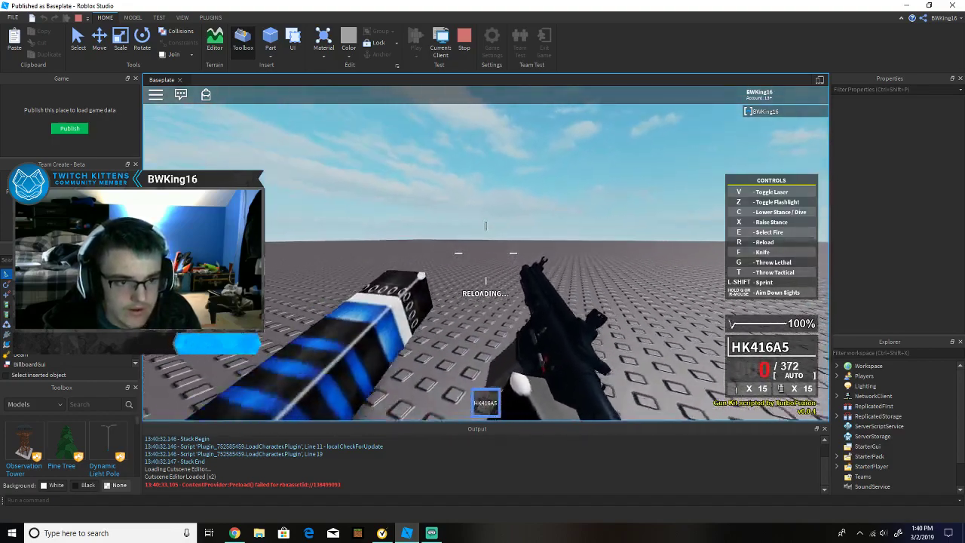
key("1")
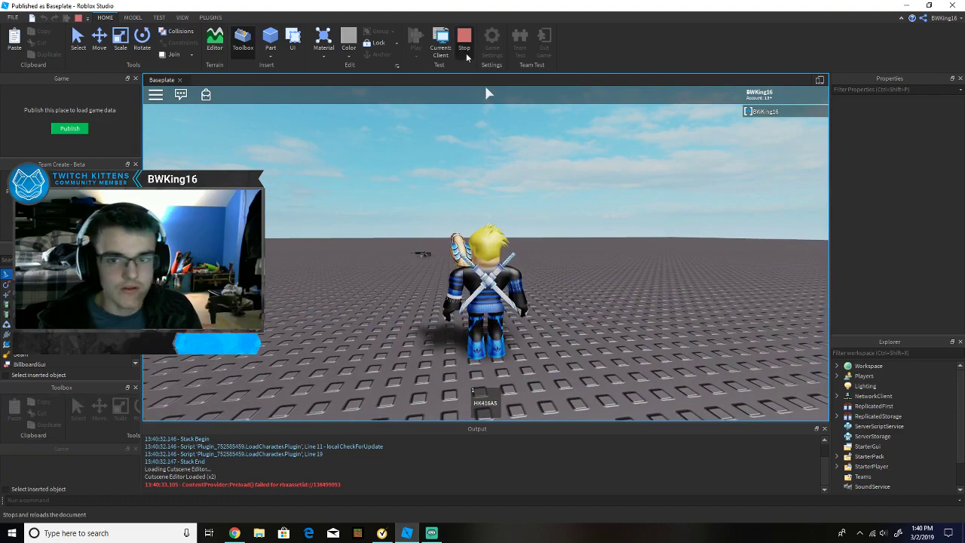
Step: Stop the play test, move the HK416A5 tool back into Workspace and deselect it
left_click(464, 42)
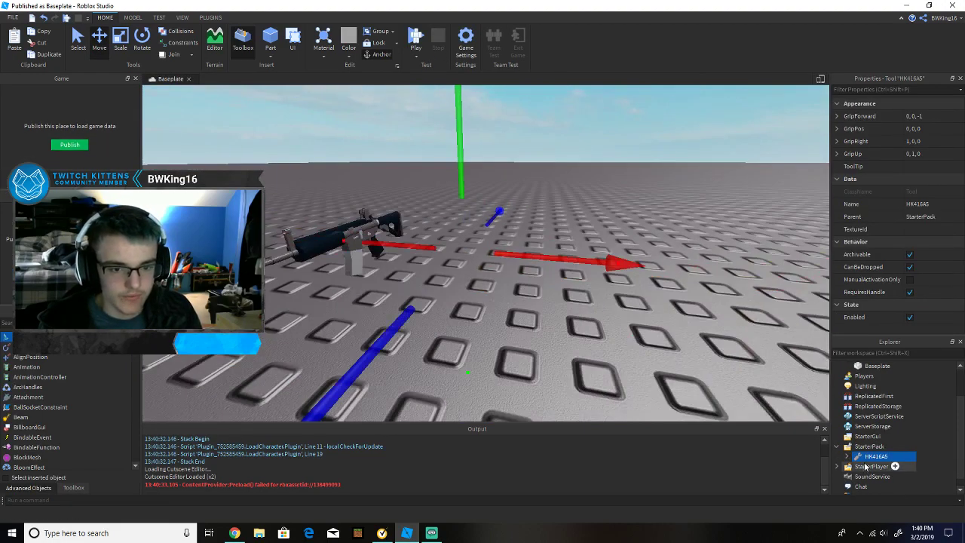
left_click_drag(877, 438, 877, 373)
left_click(657, 333)
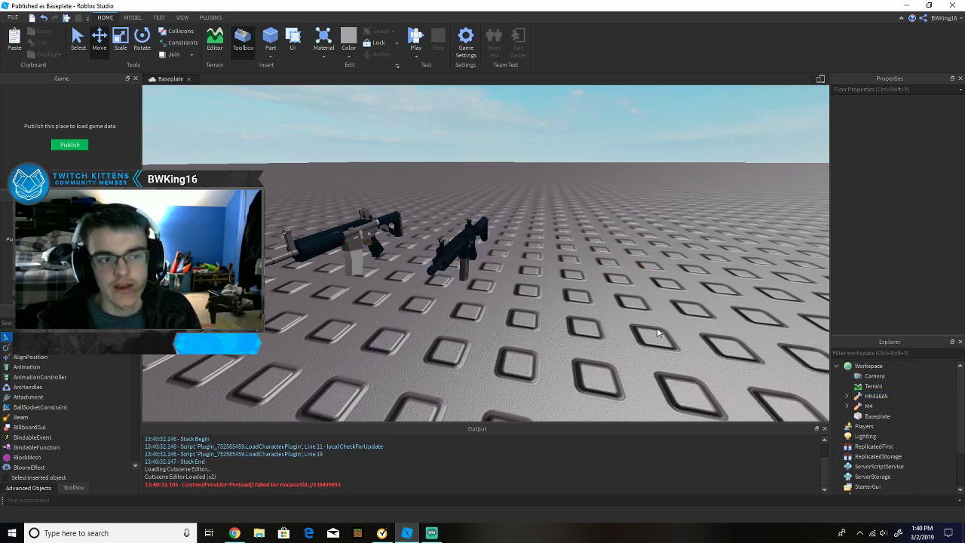